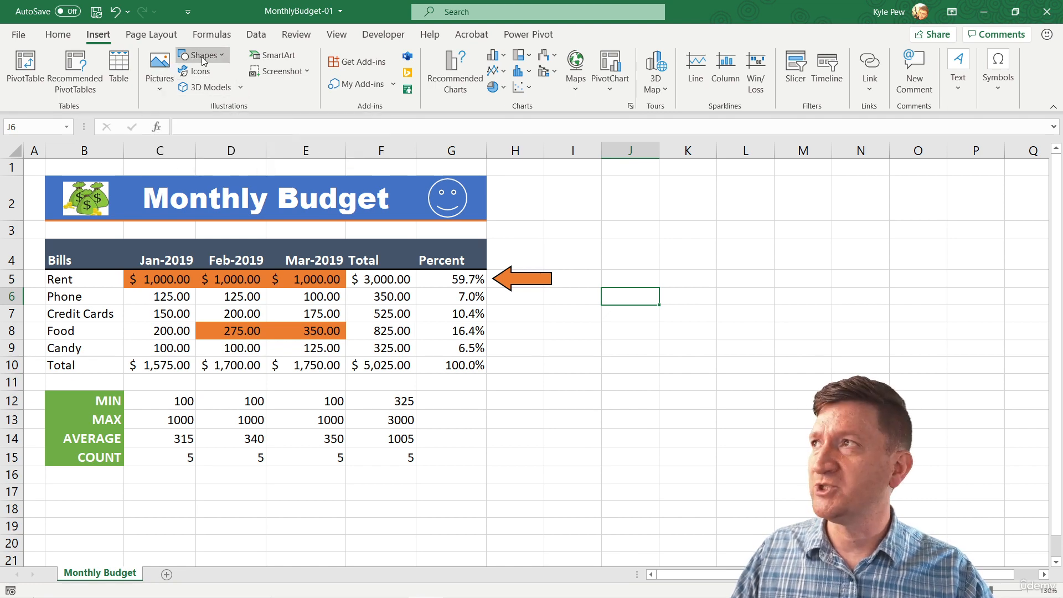
Step: Start inserting a SmartArt graphic and browse the available layouts from the List category through Office.com
left_click(284, 61)
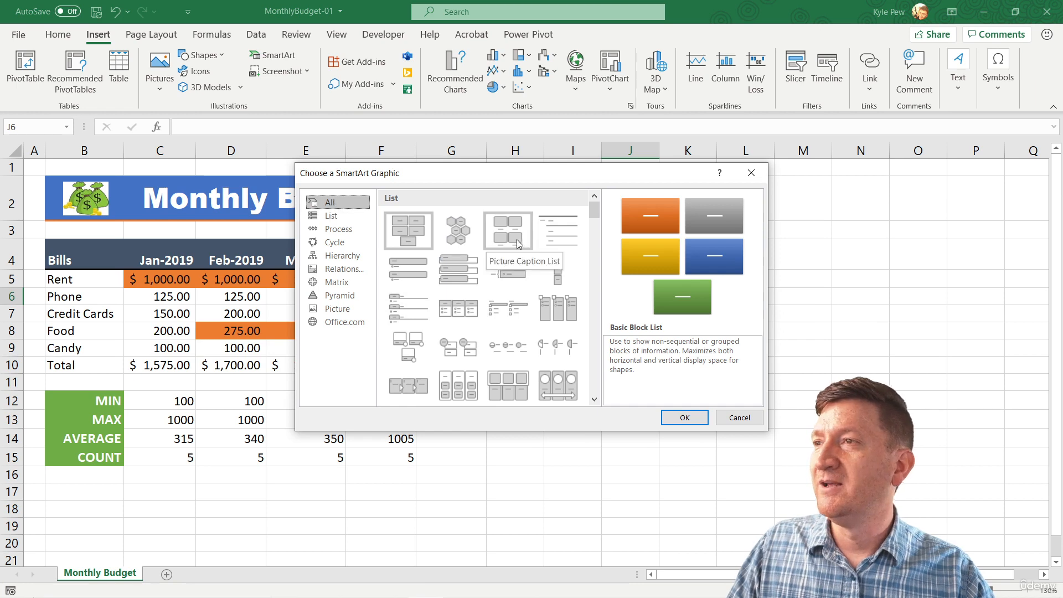
mouse_move(595, 212)
left_mouse_down()
mouse_move(589, 288)
mouse_move(590, 203)
left_mouse_up()
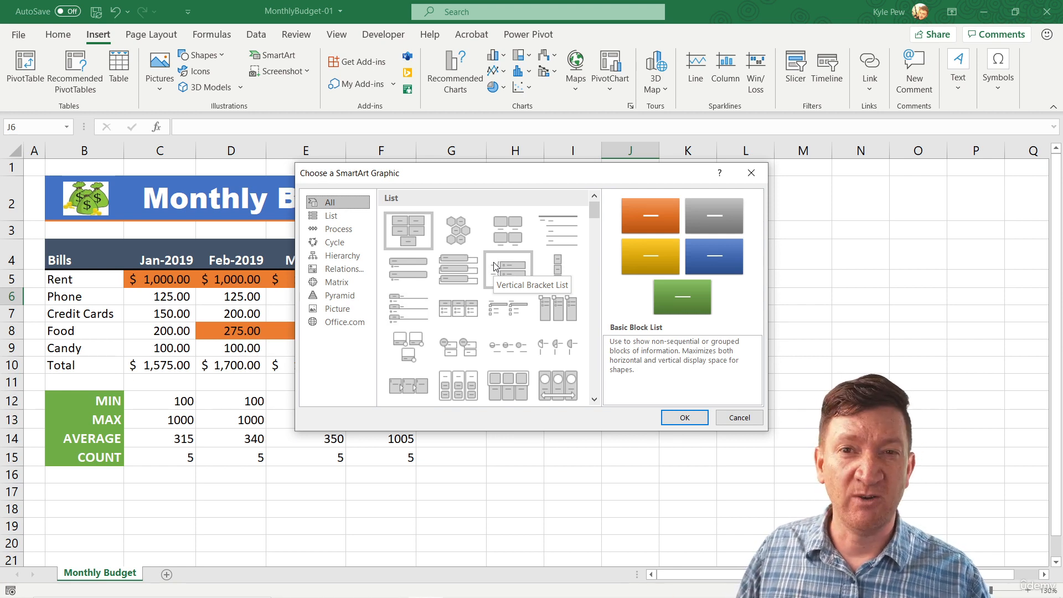
scroll(487, 266, "down", 5)
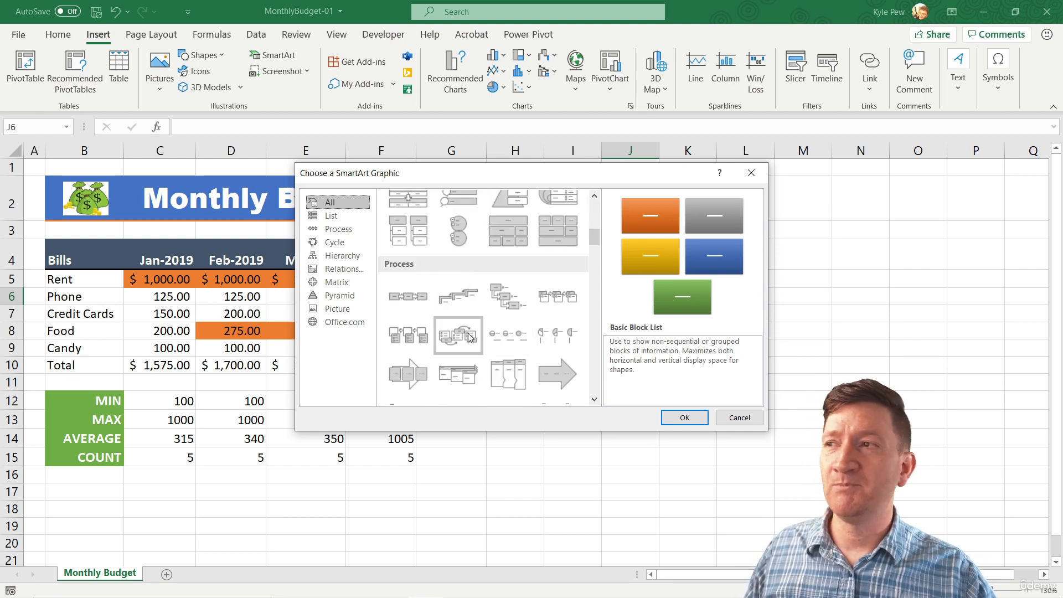
scroll(467, 338, "down", 3)
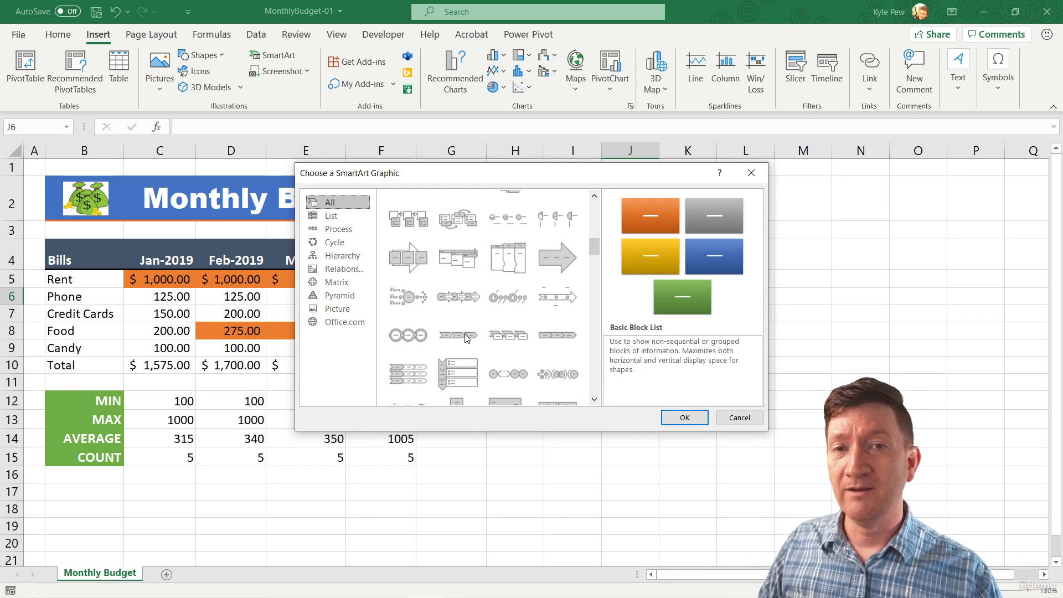
scroll(474, 312, "down", 5)
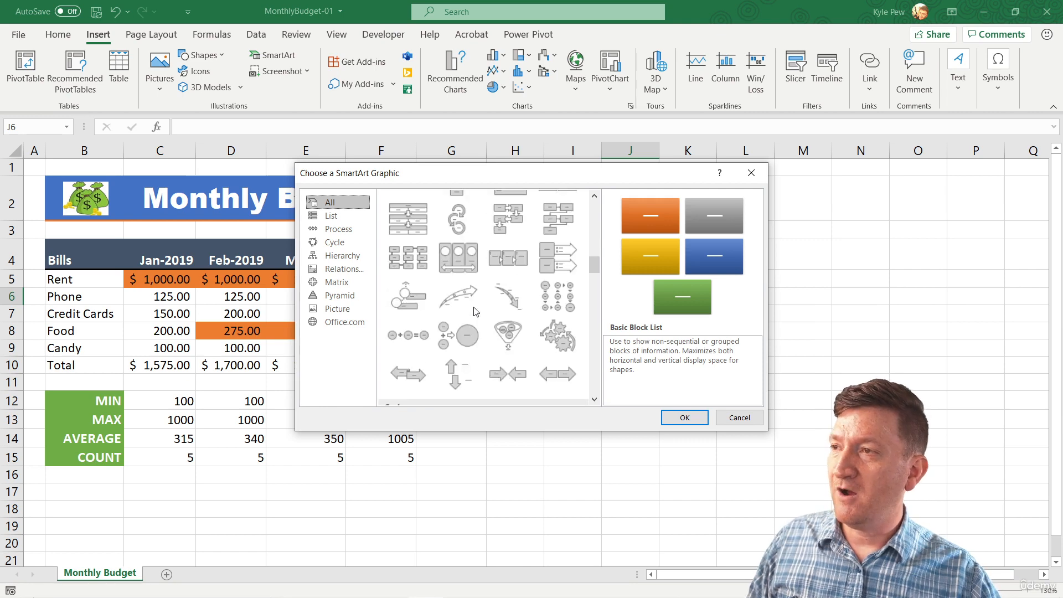
scroll(474, 313, "down", 6)
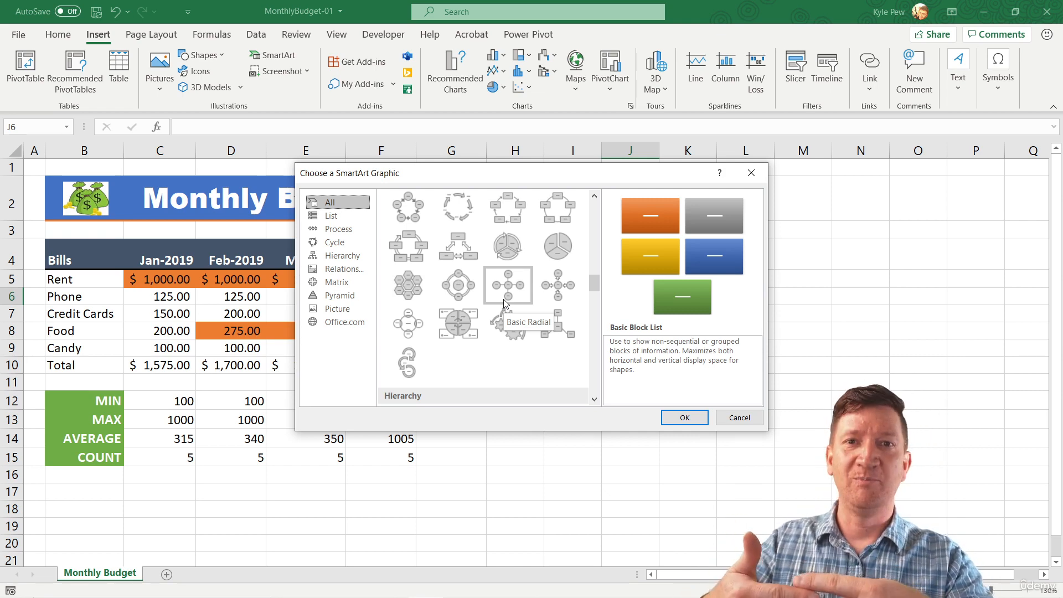
scroll(488, 284, "down", 2)
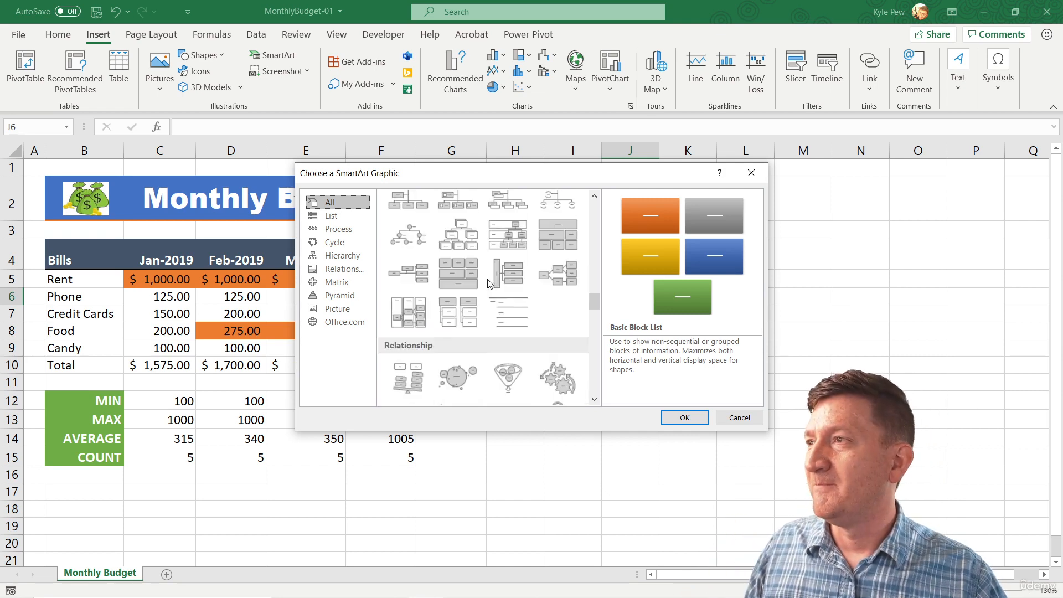
scroll(488, 284, "up", 1)
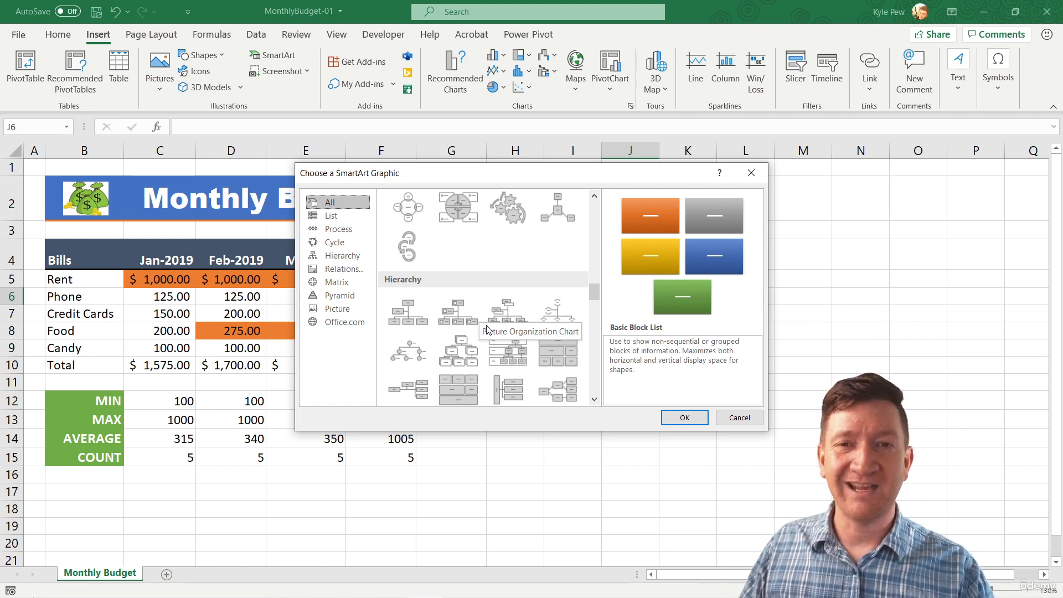
scroll(482, 316, "down", 10)
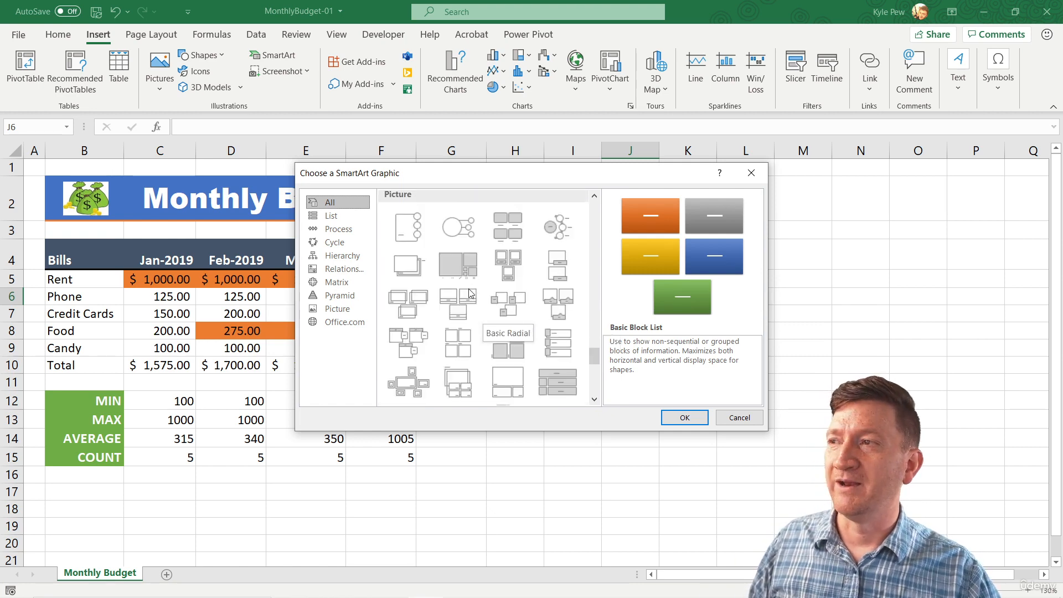
scroll(470, 293, "down", 5)
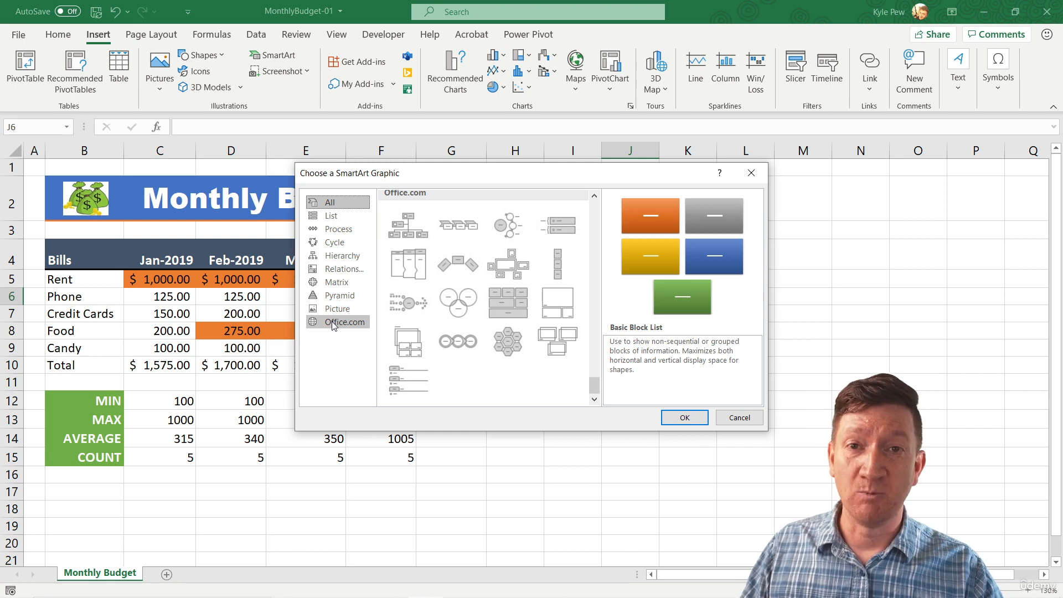
Step: Insert a Continuous Block Process SmartArt graphic from the Process layouts
scroll(415, 322, "up", 15)
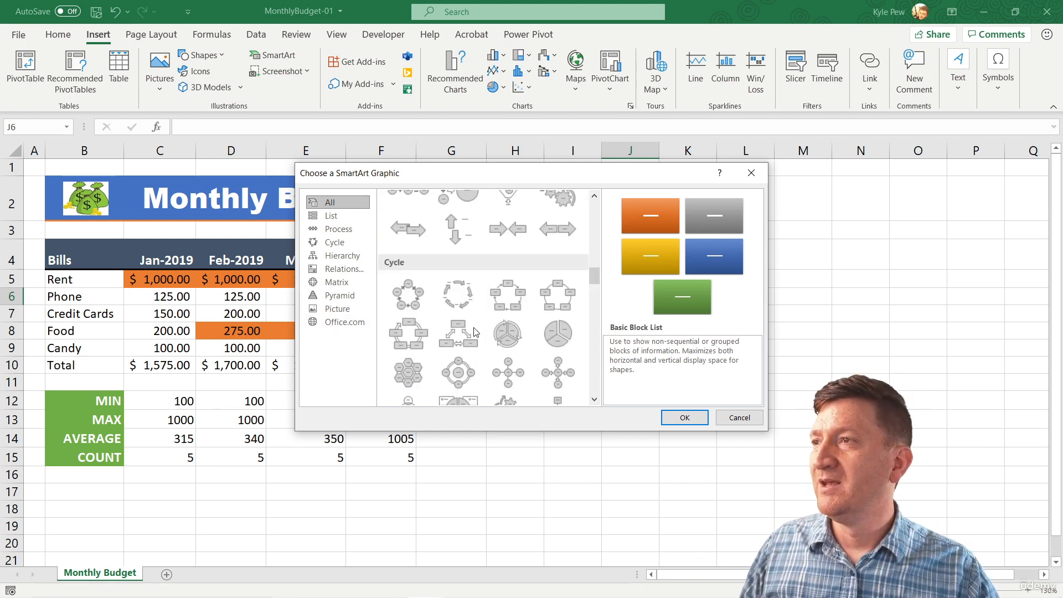
scroll(474, 332, "up", 10)
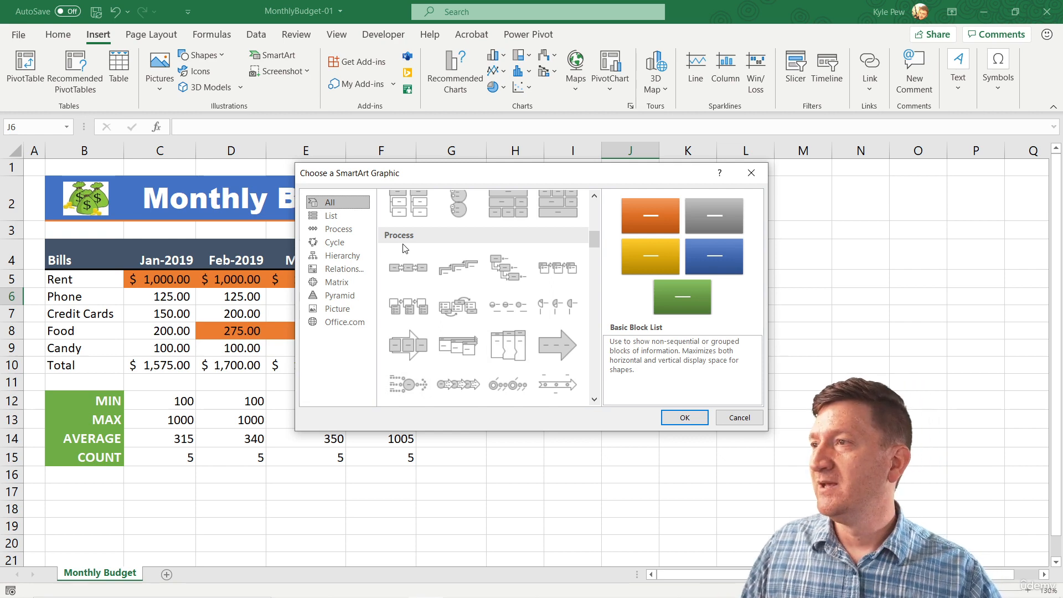
left_click(407, 355)
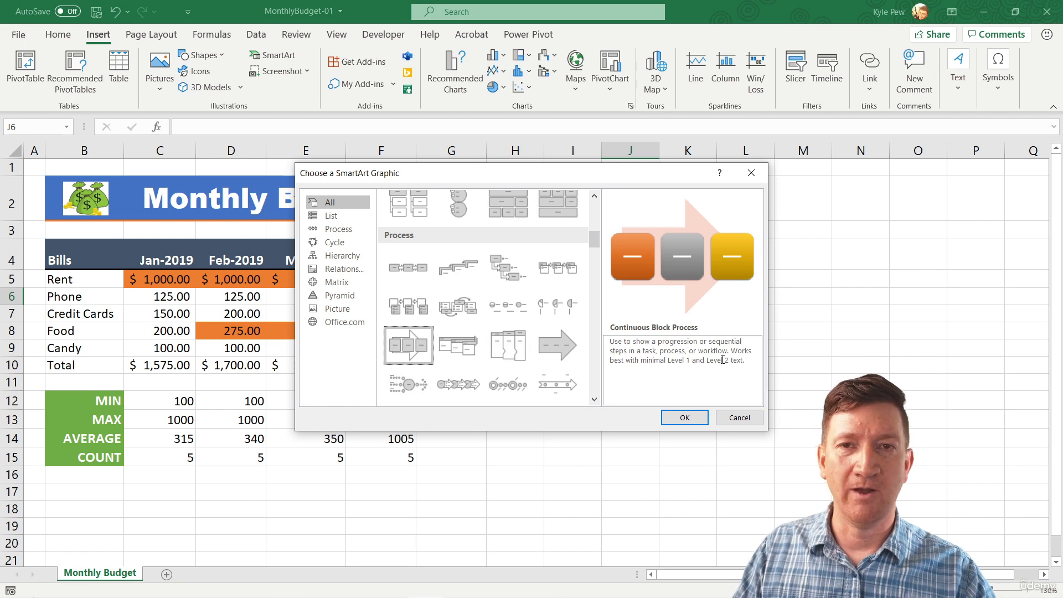
left_click(684, 418)
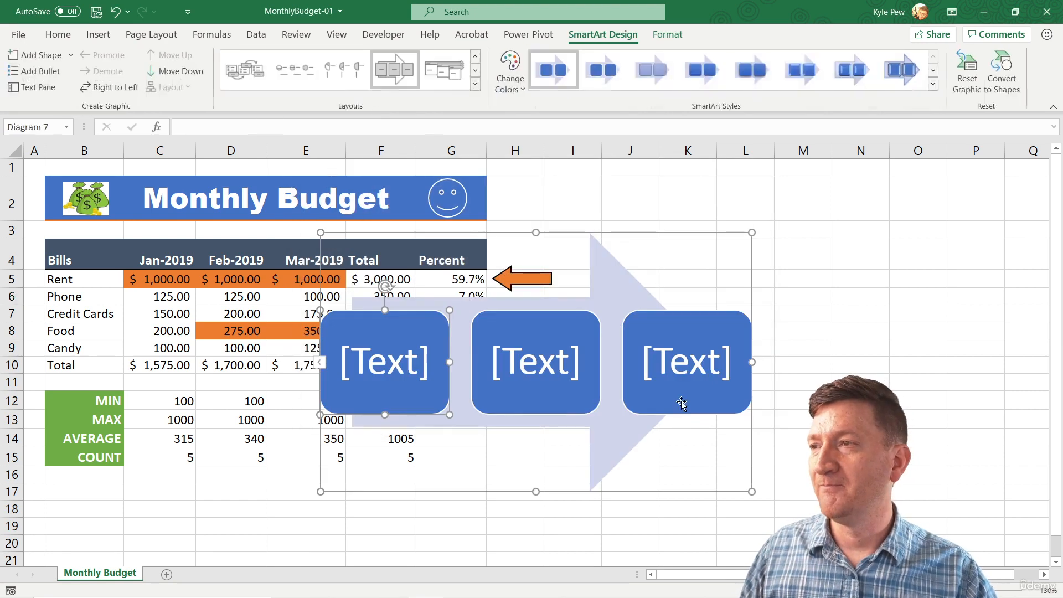
Step: Move the SmartArt graphic below the MIN, MAX, AVERAGE and COUNT summary, spanning about rows 17 to 31
left_click_drag(652, 234, 444, 299)
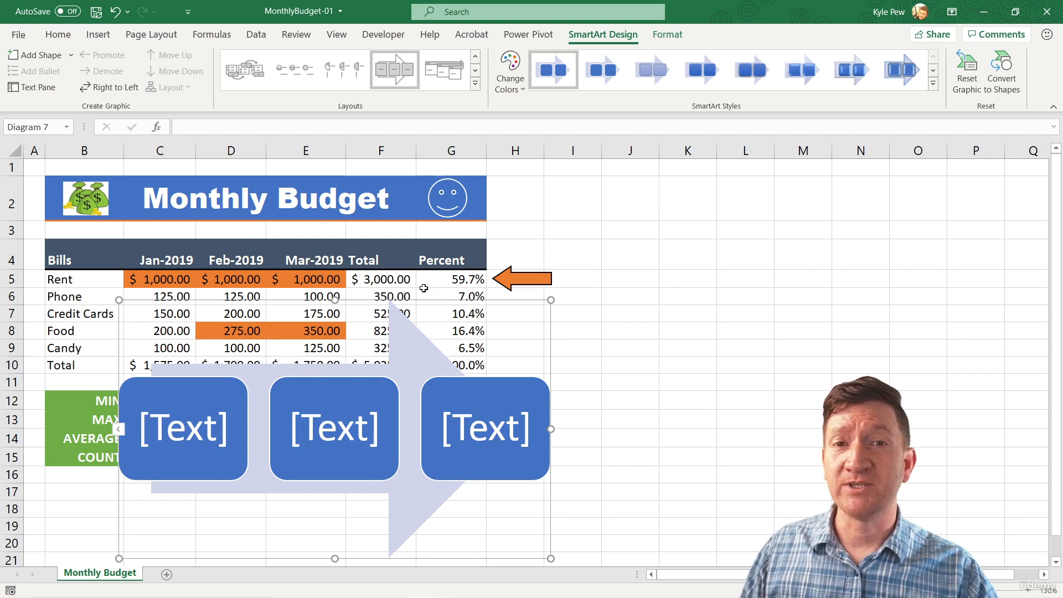
scroll(424, 288, "down", 2)
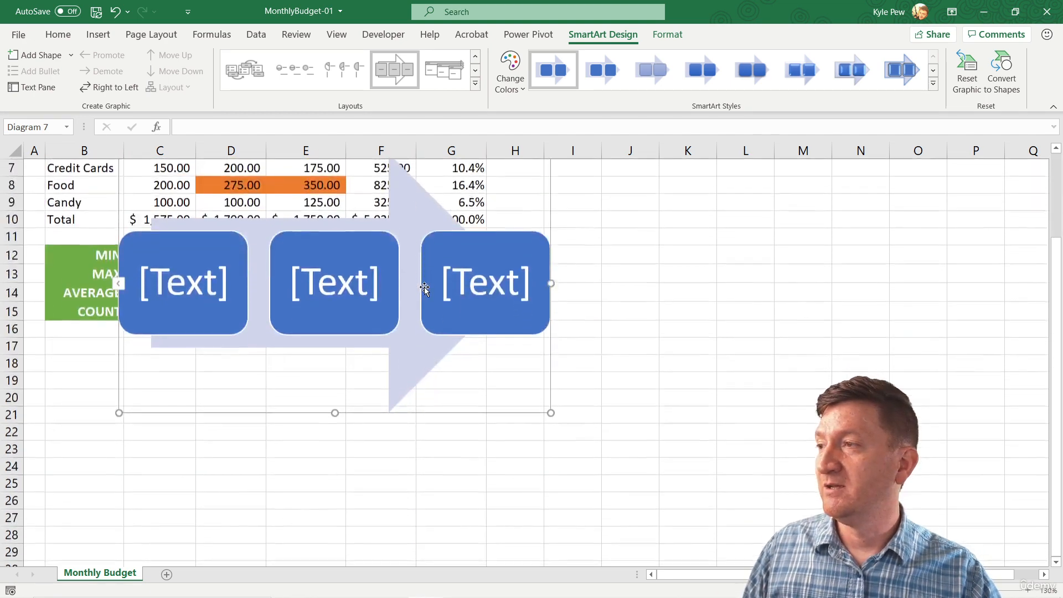
scroll(425, 289, "down", 1)
mouse_move(367, 296)
left_mouse_down()
mouse_move(356, 351)
mouse_move(370, 298)
left_mouse_up()
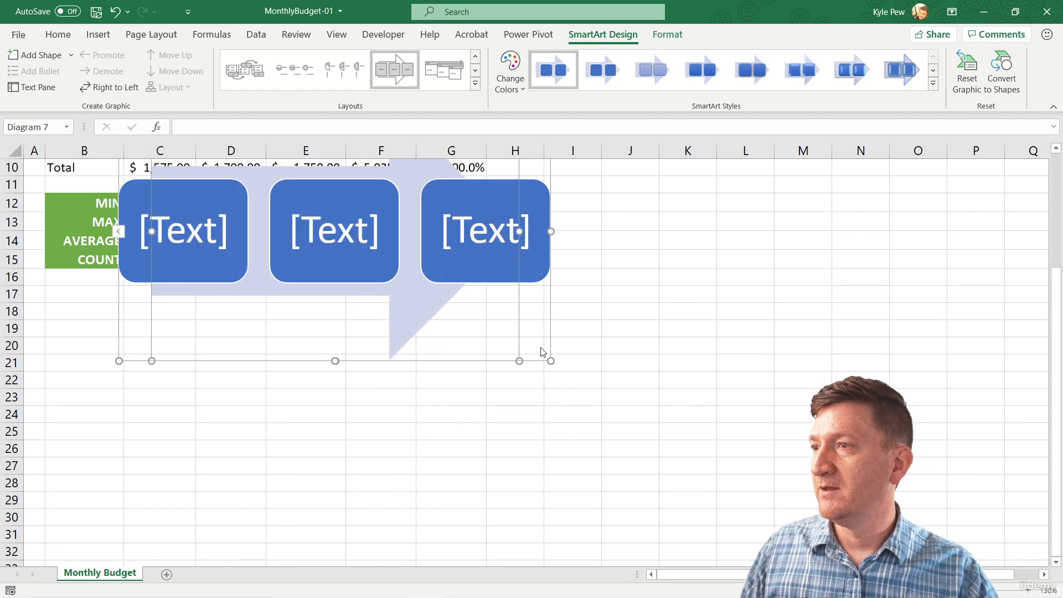
left_click_drag(550, 335, 505, 518)
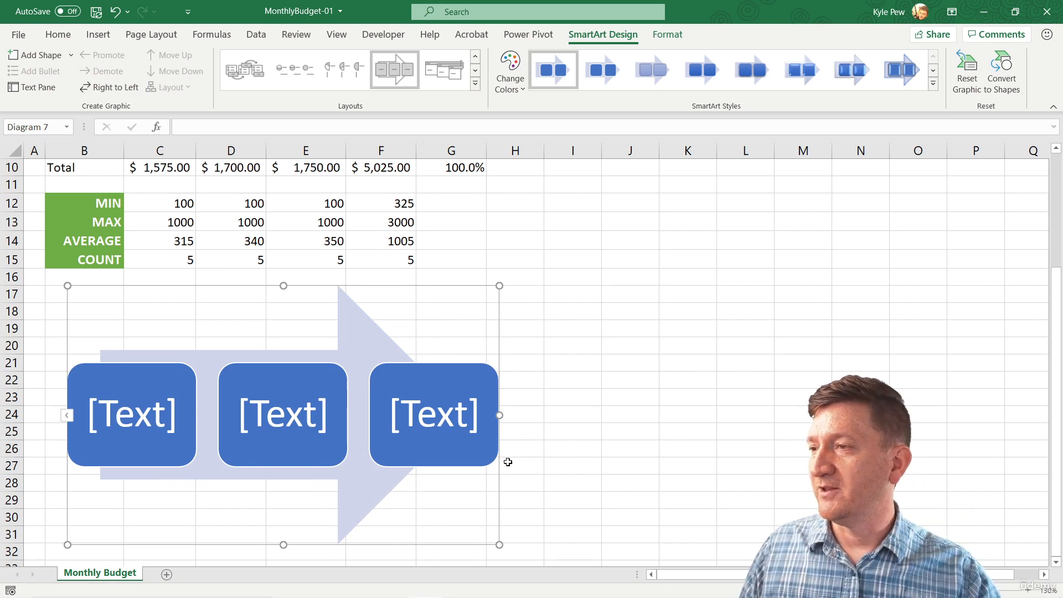
scroll(506, 456, "down", 1)
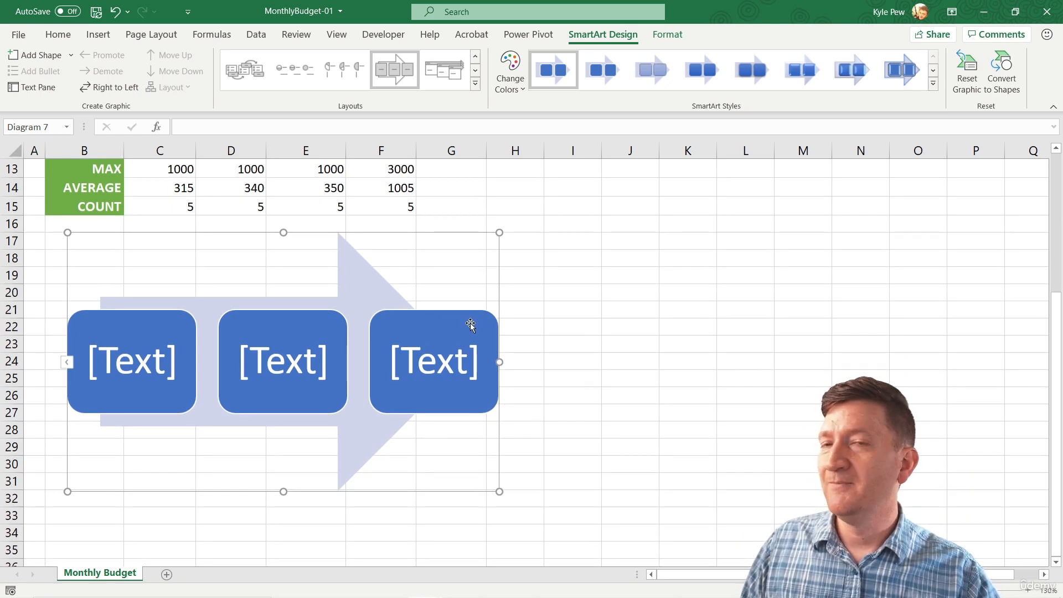
Step: Shift the SmartArt graphic sideways so its left edge lines up with the start of column C
left_click_drag(382, 234, 402, 234)
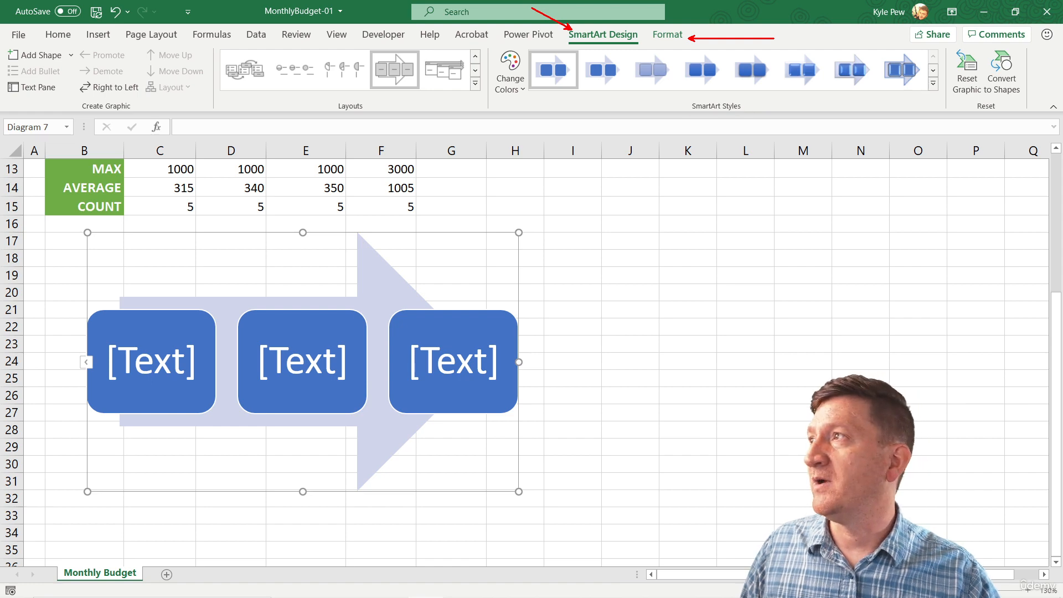
left_click_drag(186, 50, 199, 55)
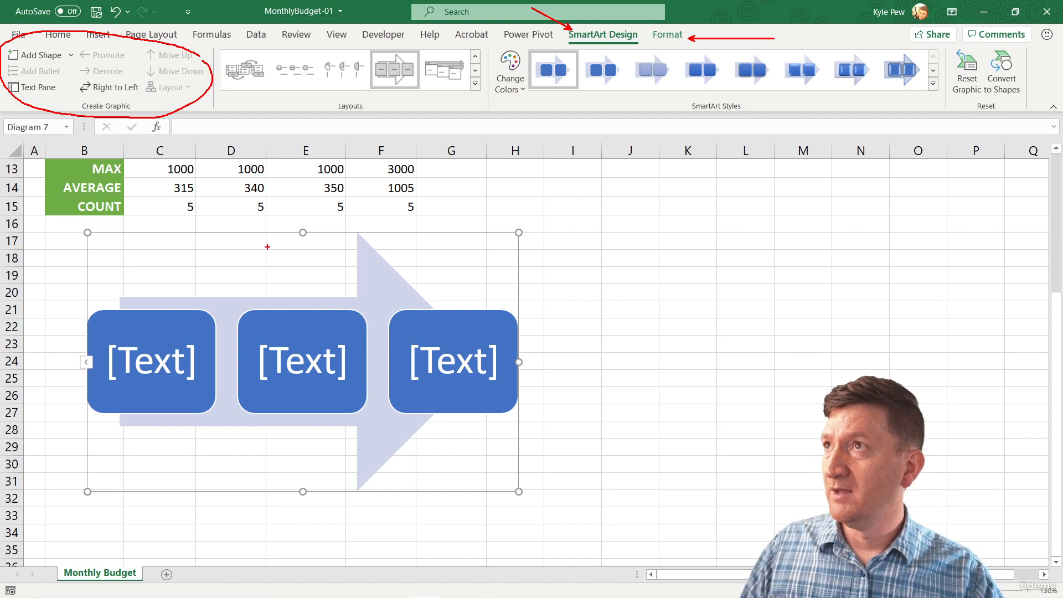
left_click(661, 36)
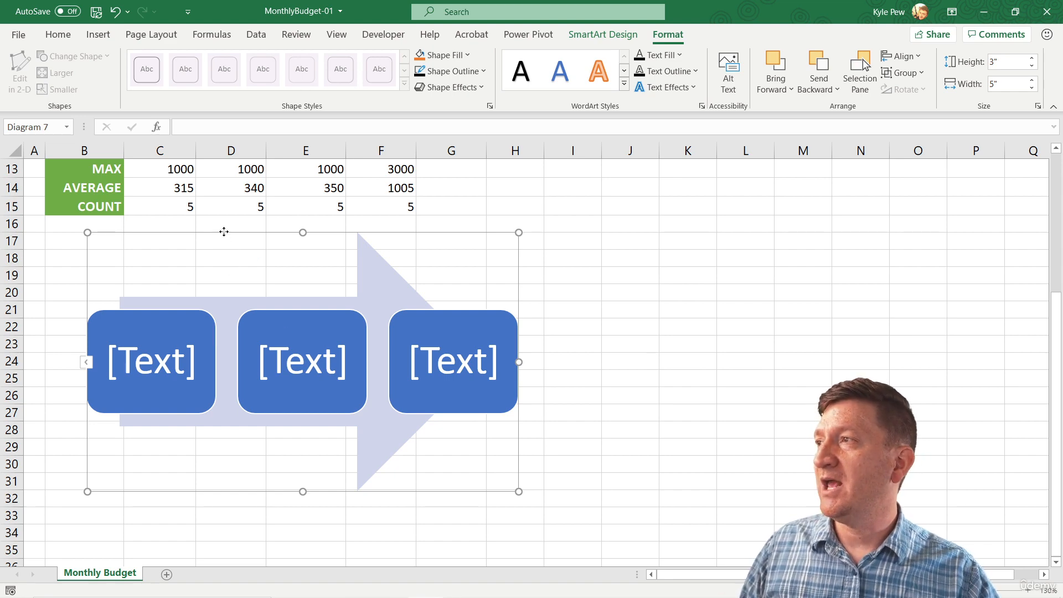
left_click_drag(225, 232, 263, 231)
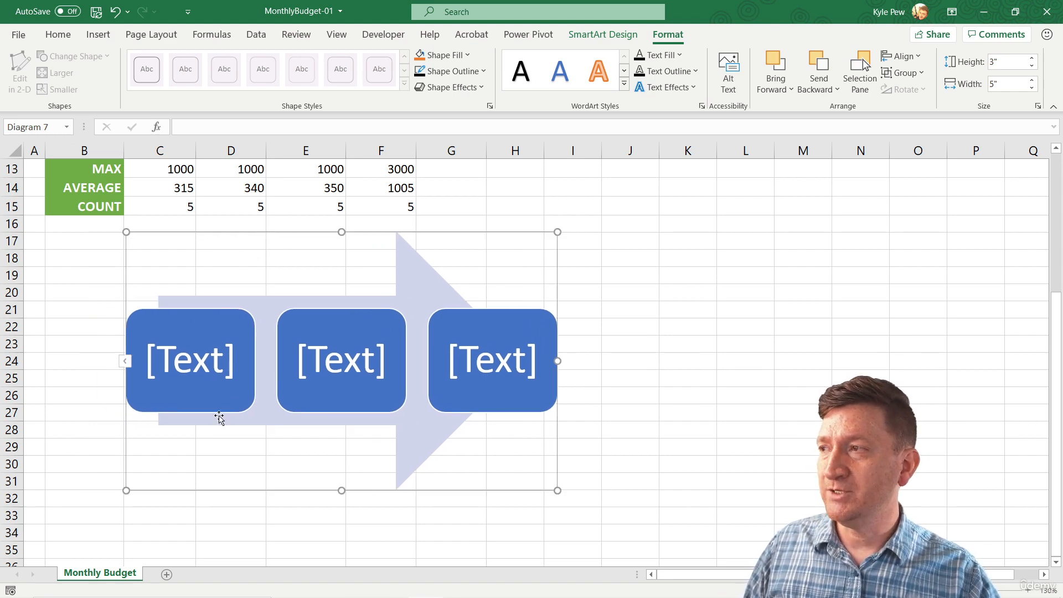
left_click(605, 36)
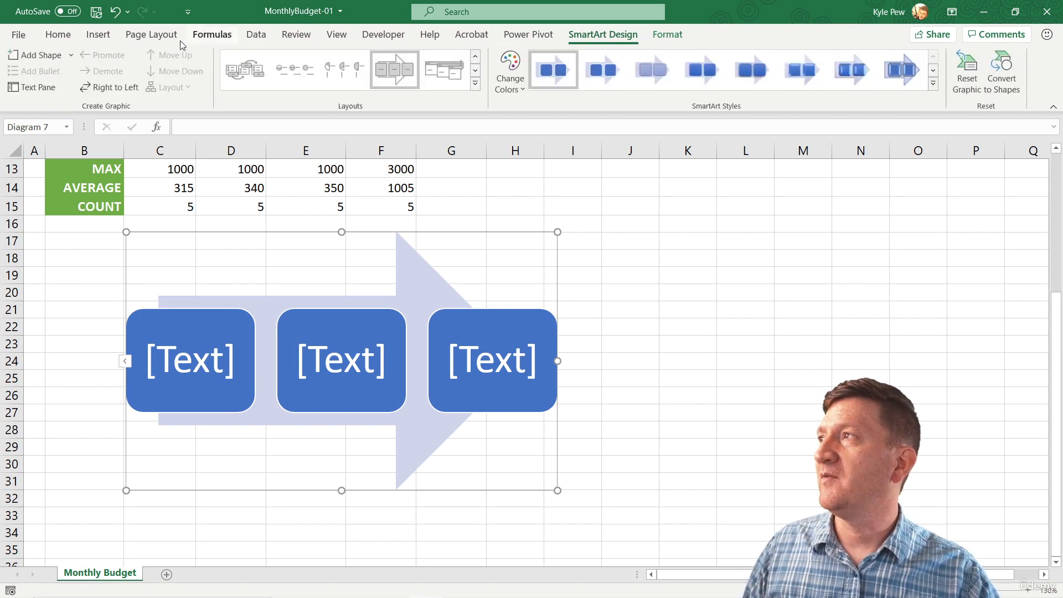
Step: Open the SmartArt graphic's bulleted text list and enter "Make Money" for the first block
left_click(34, 87)
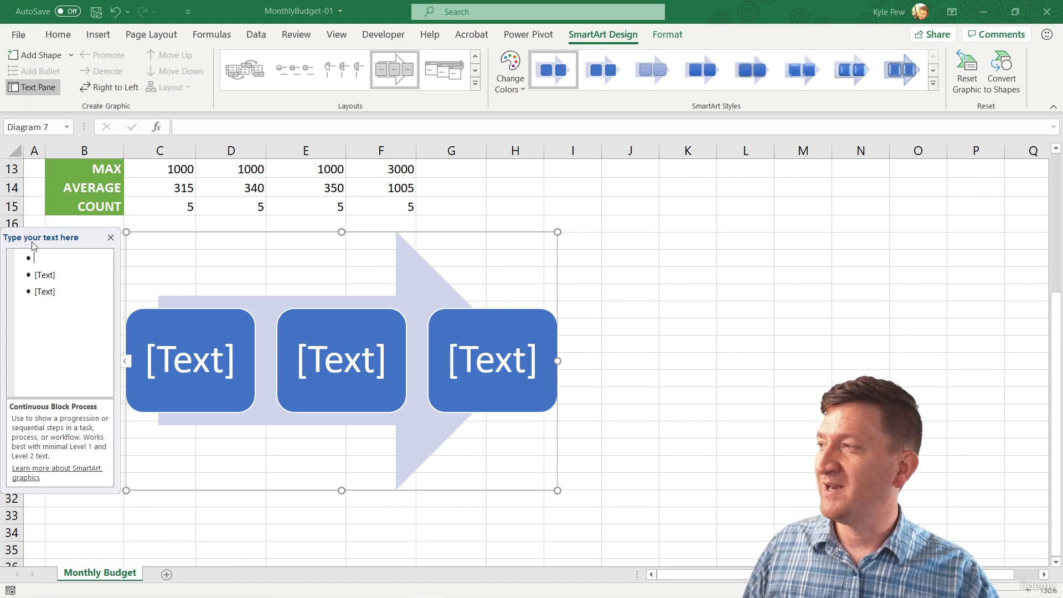
left_click(50, 260)
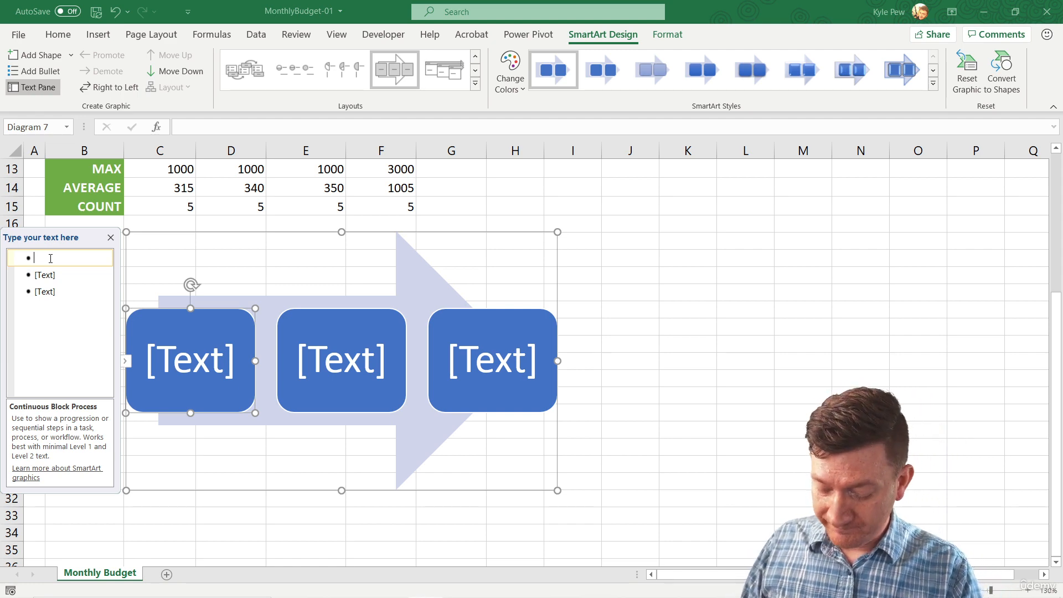
type("Make M")
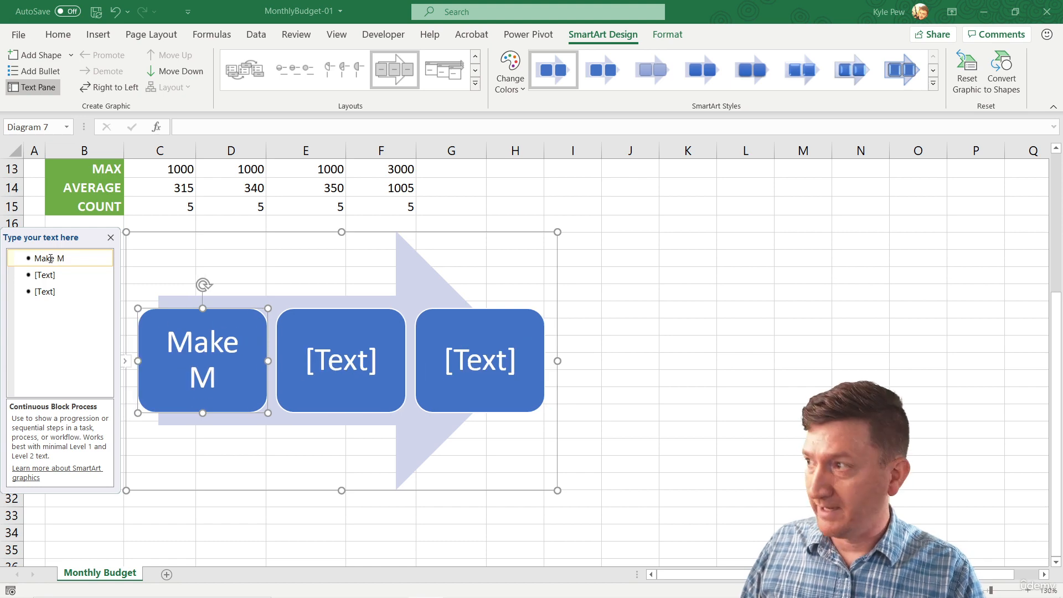
type("oney")
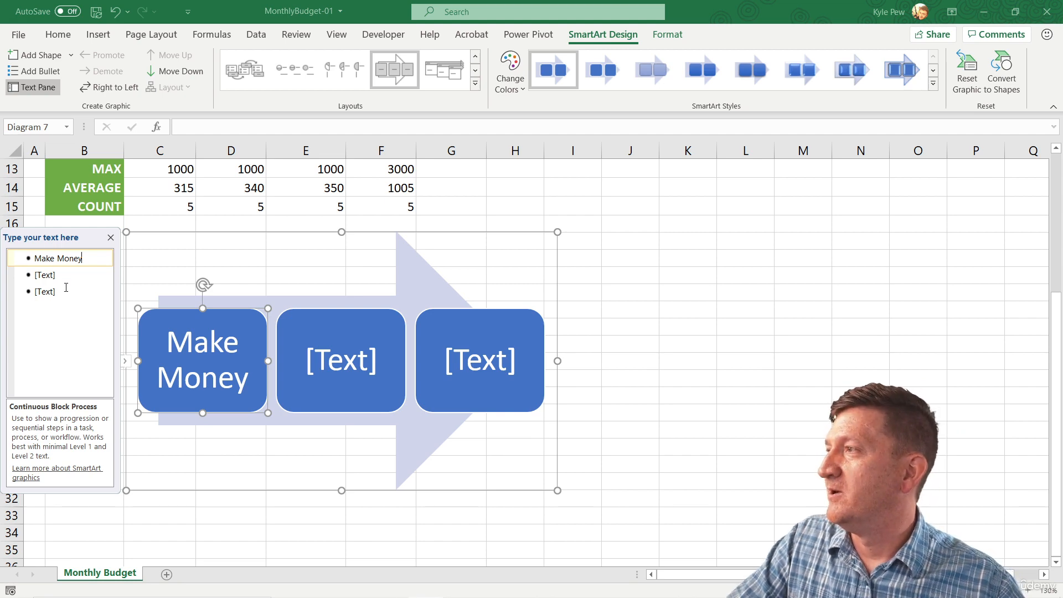
Step: Enter "Spend Money" as the second block's text, with both words capitalized
left_click(67, 275)
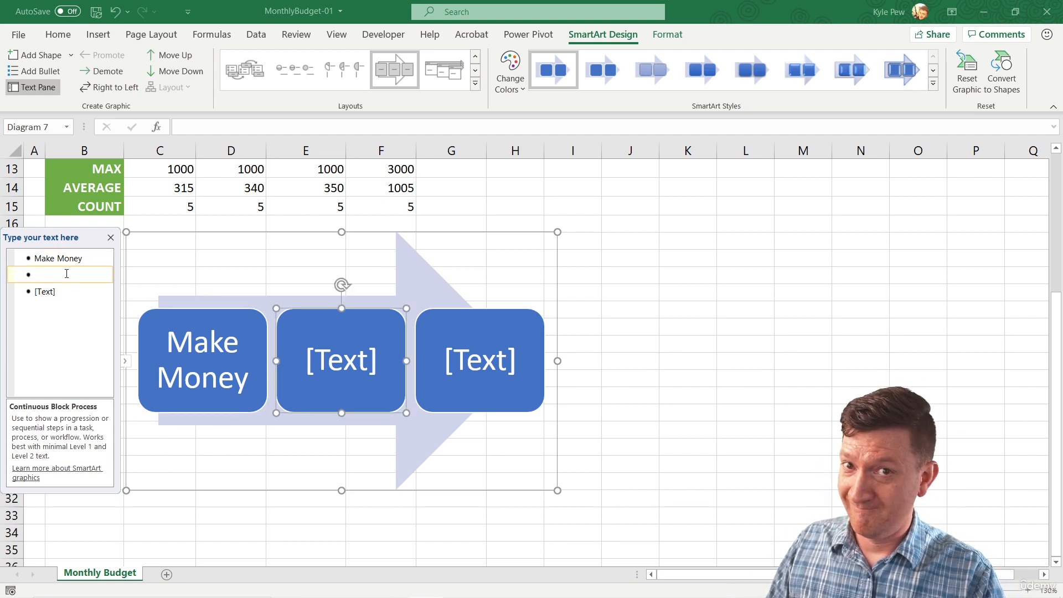
type("Spend")
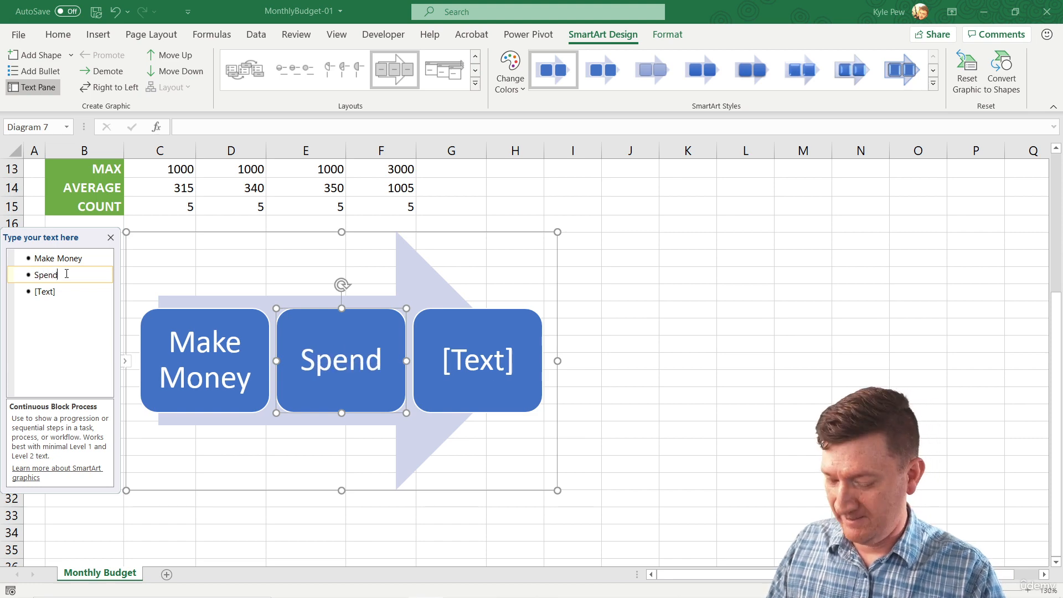
type(" money")
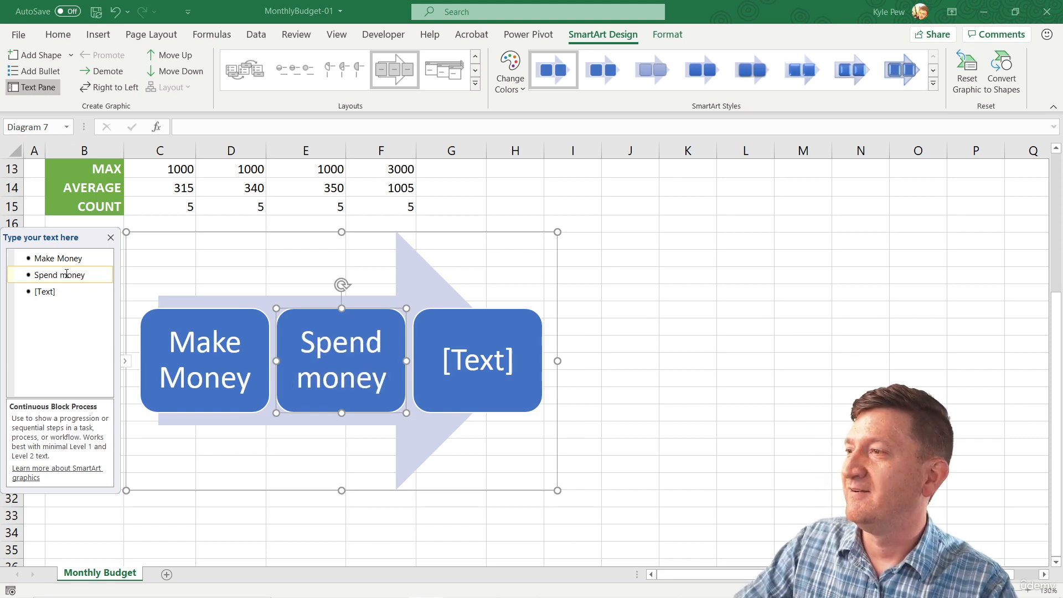
key("BackSpace")
key("BackSpace")
key("BackSpace")
key("BackSpace")
key("BackSpace")
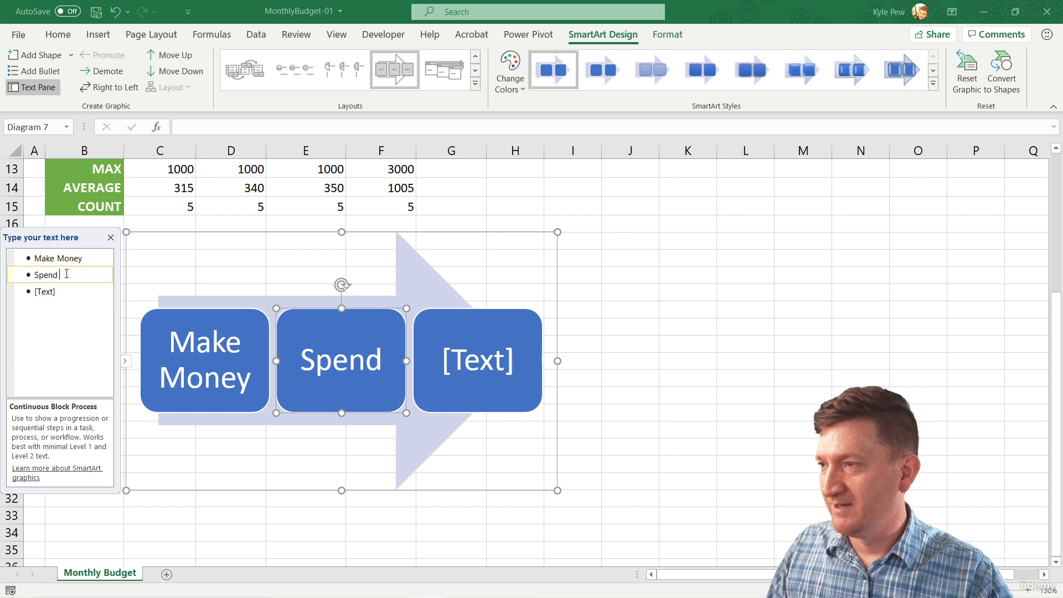
type("Money")
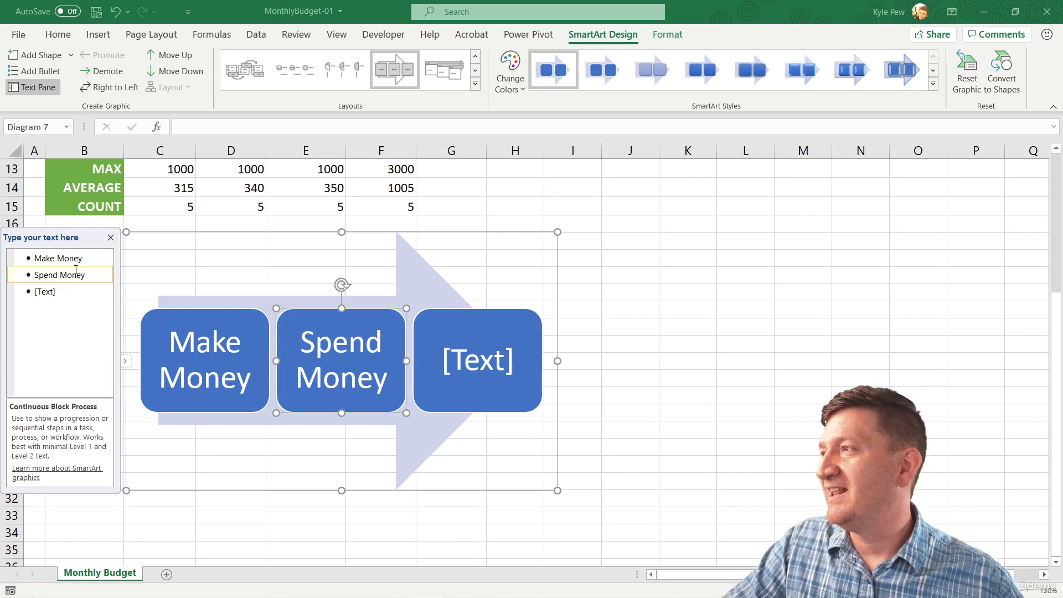
Step: Enter "Track Money" in the third block and move the SmartArt graphic so its left edge lines up with column B
left_click(462, 363)
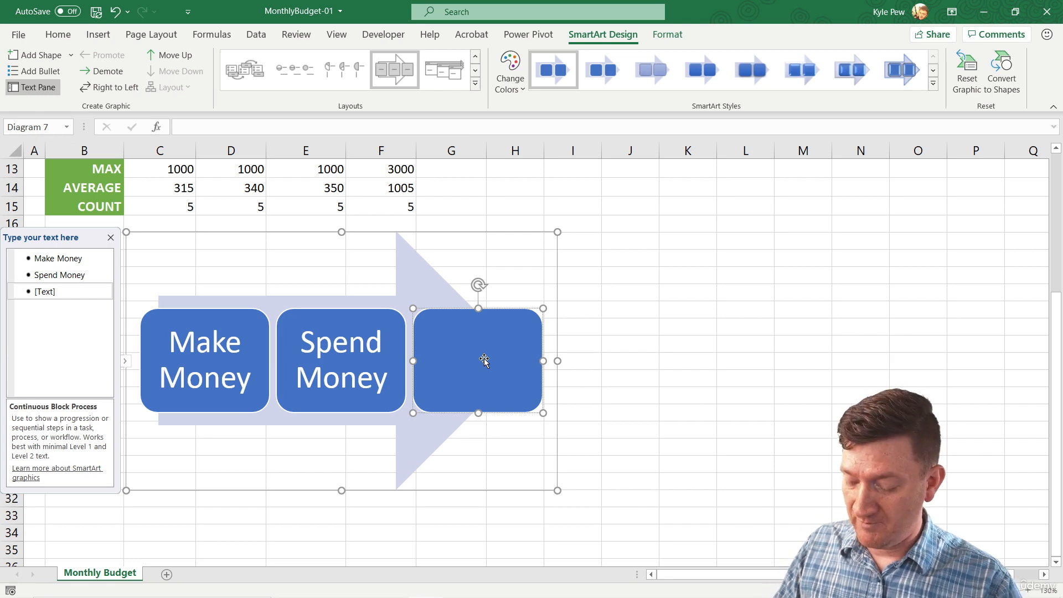
type("Track")
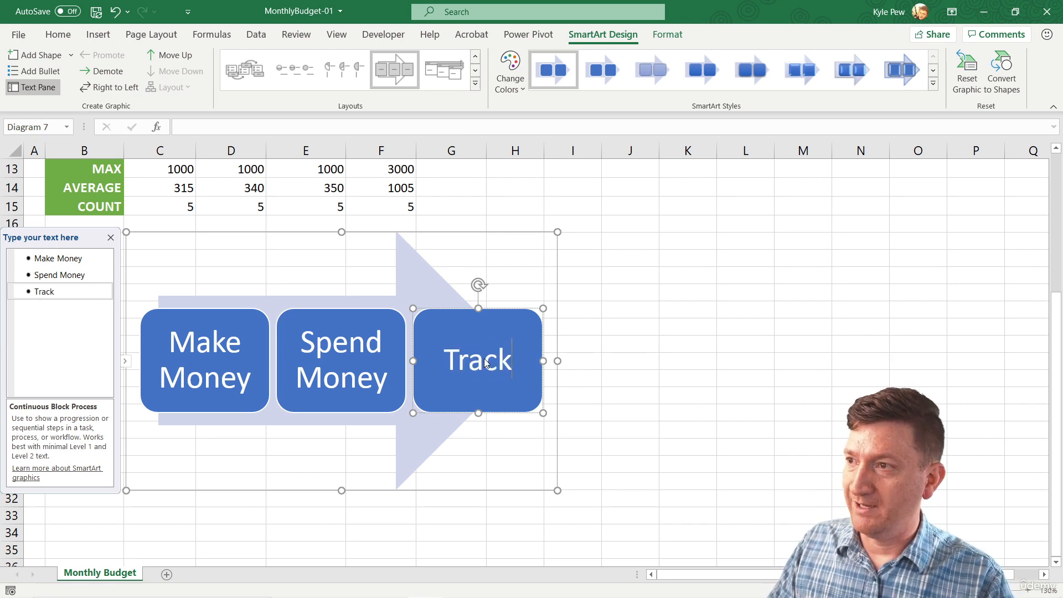
type(" Money")
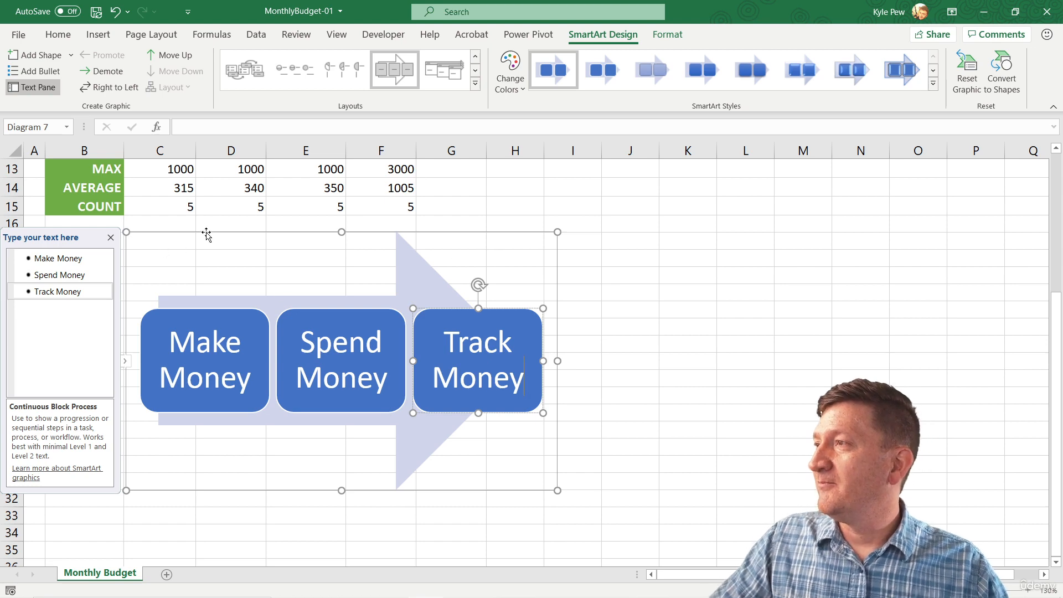
left_click_drag(206, 233, 172, 233)
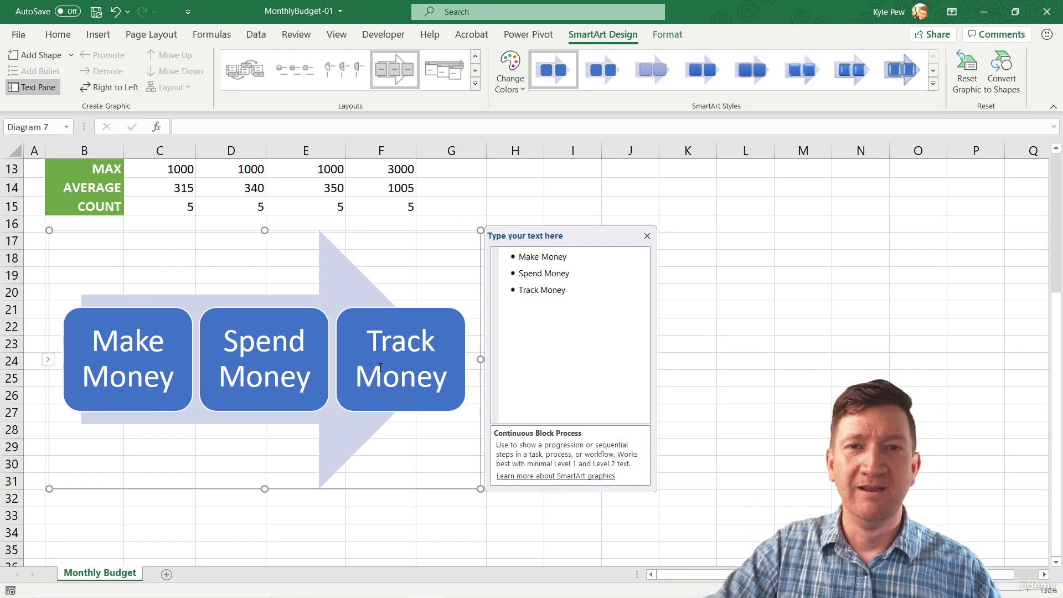
Step: Add two indented sub-bullets, "Work" and "Ask my Mom", beneath Make Money in the SmartArt text list
left_click(582, 258)
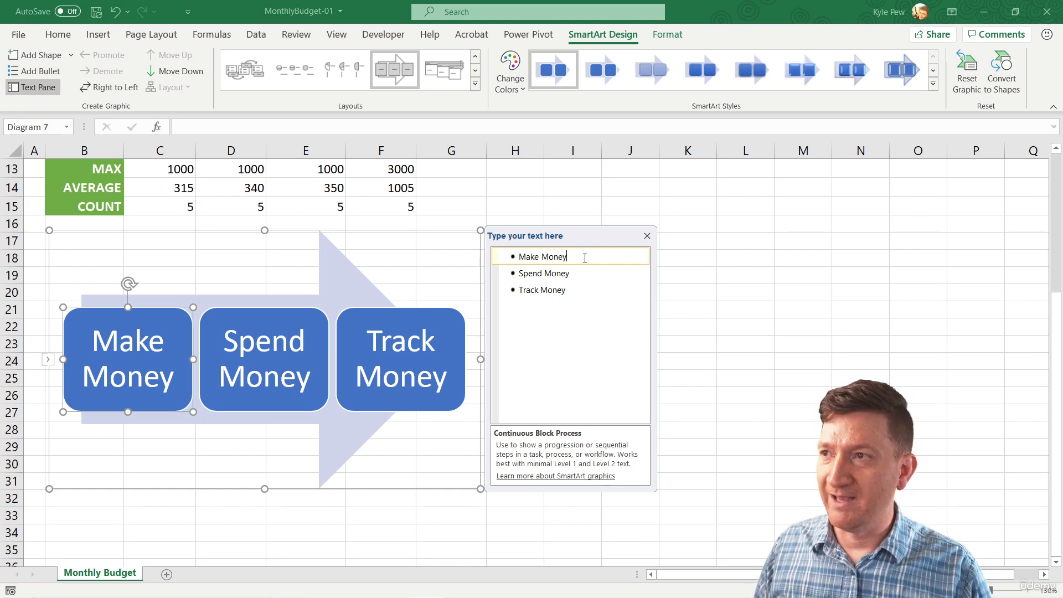
key("Return")
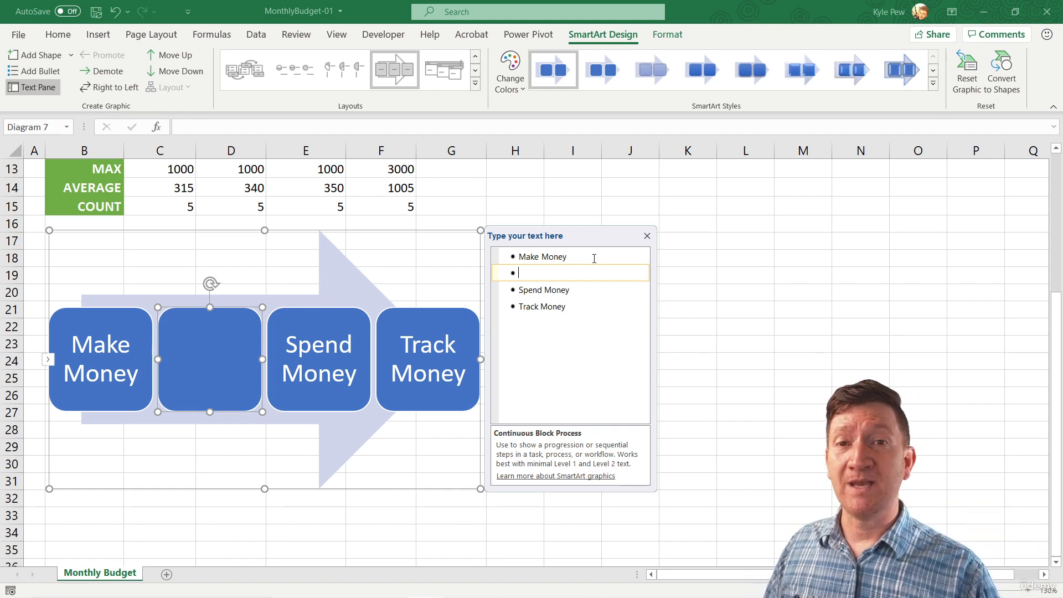
key("BackSpace")
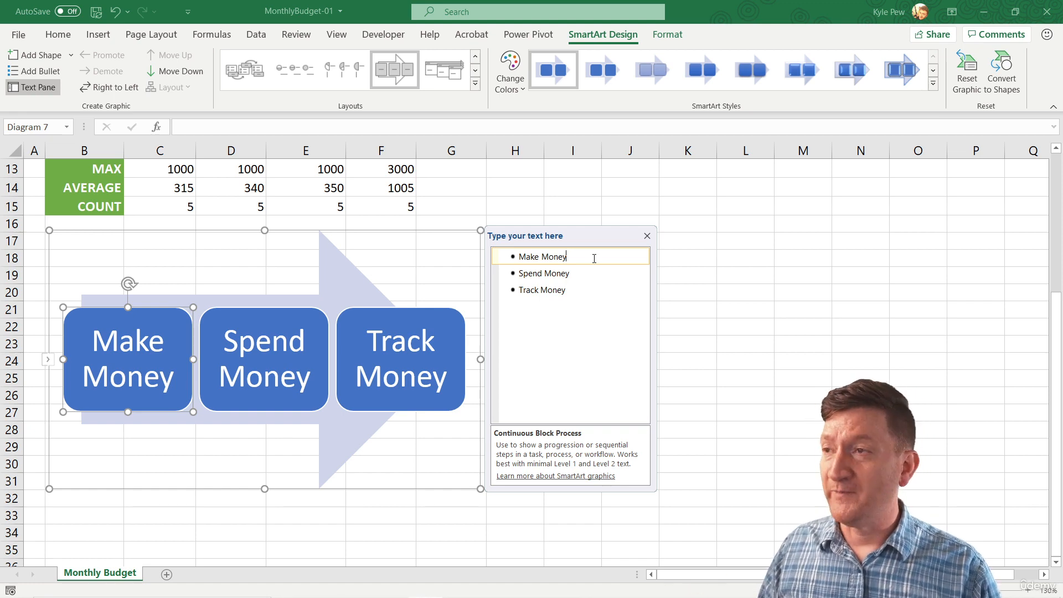
key("Return")
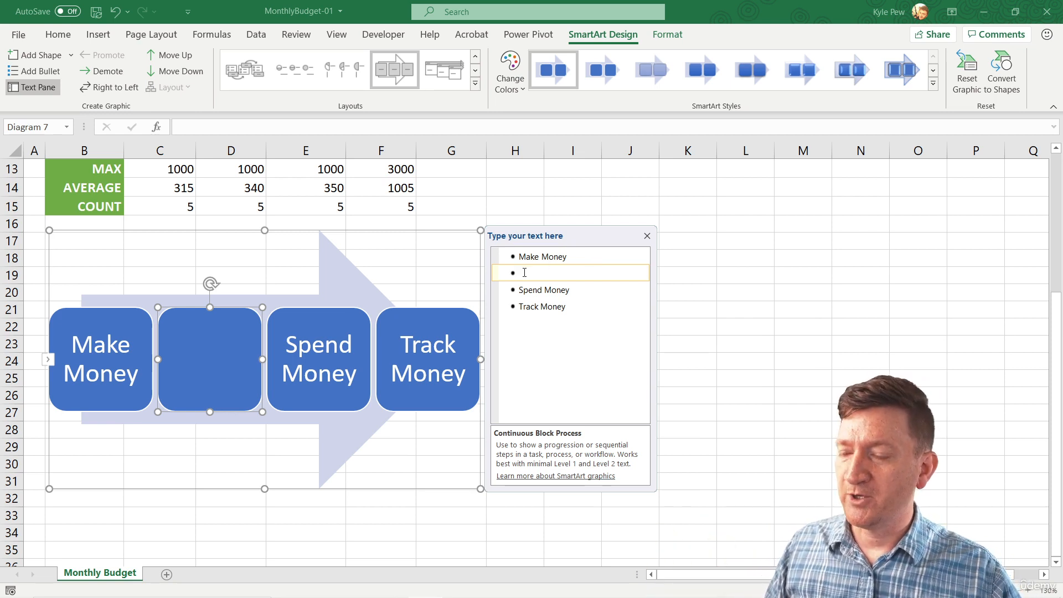
key("Tab")
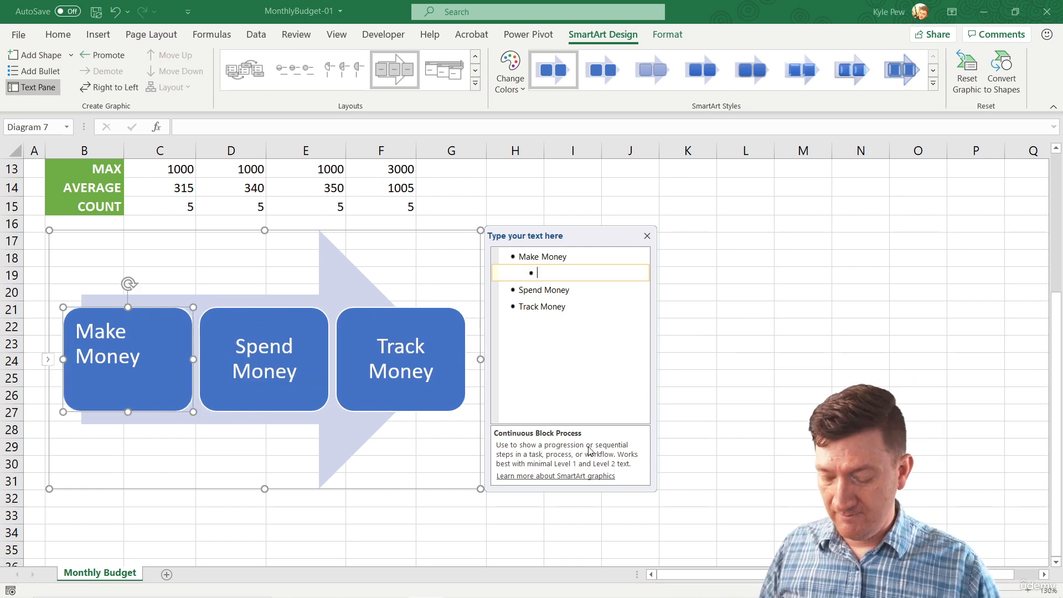
type("W")
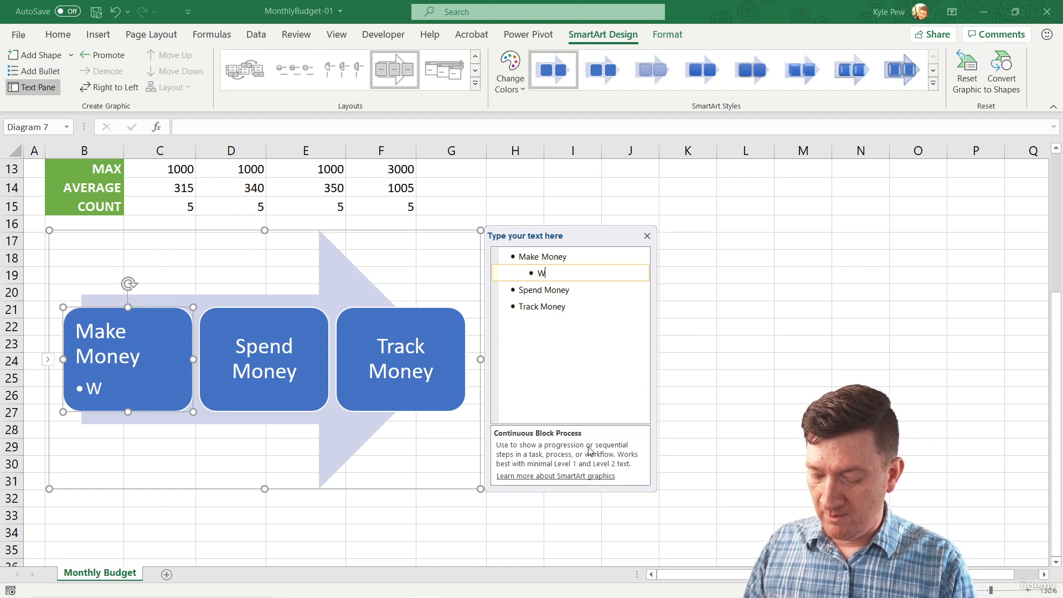
type("ork")
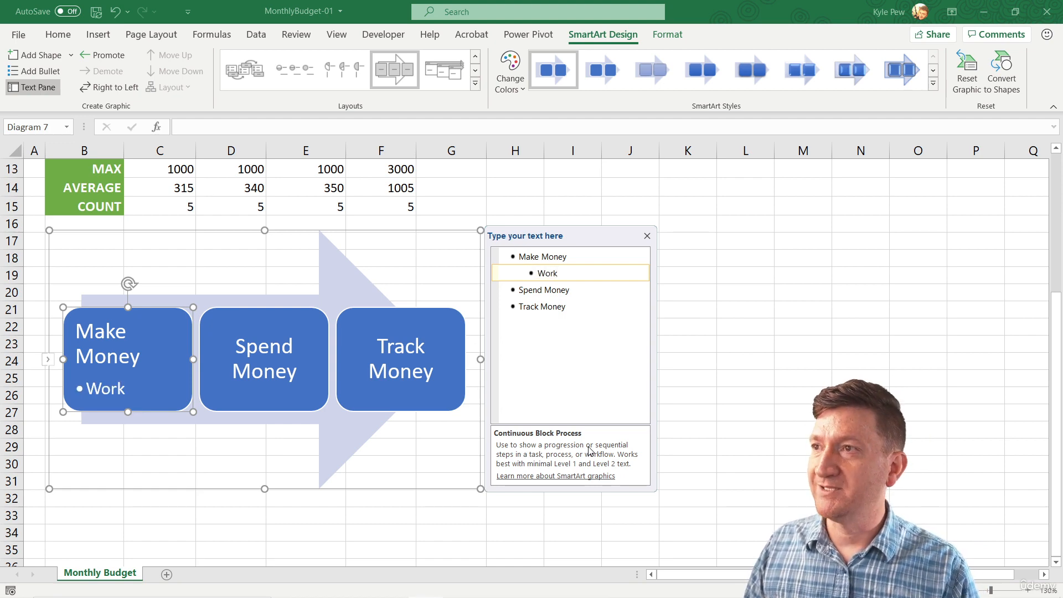
key("Return")
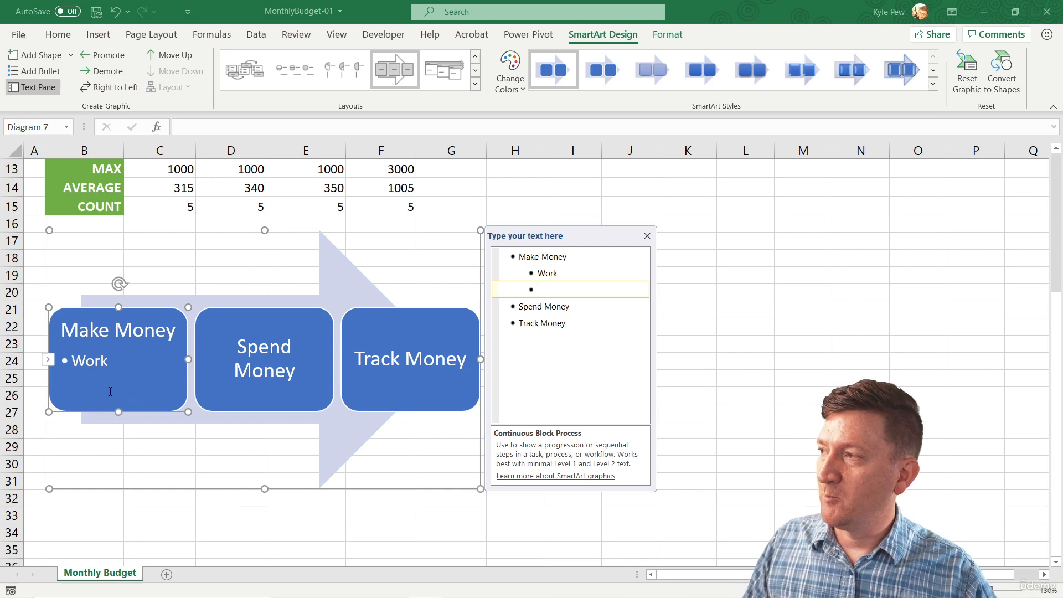
type("As")
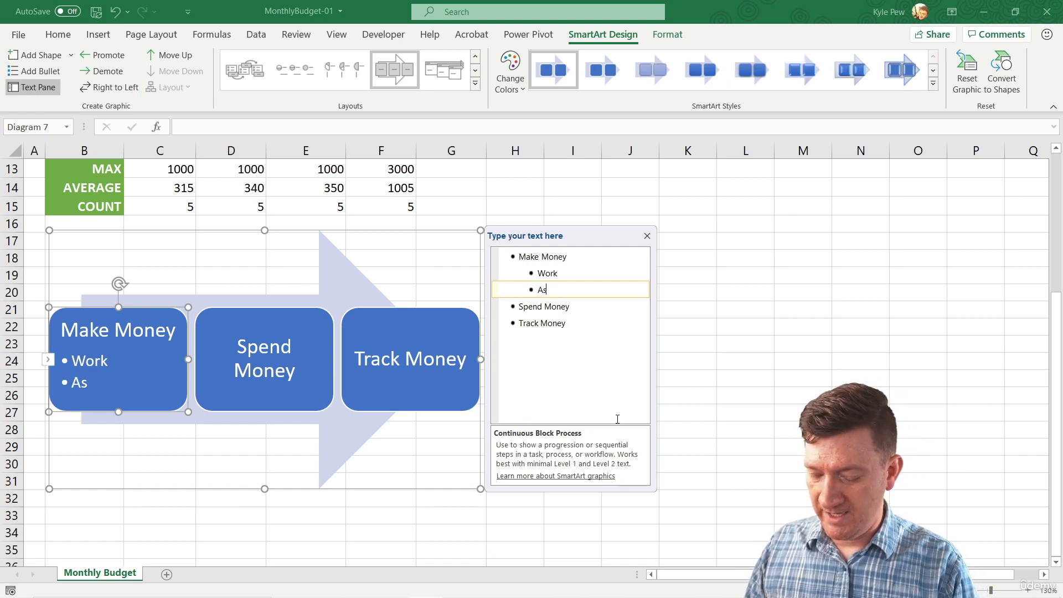
type("k my Mom")
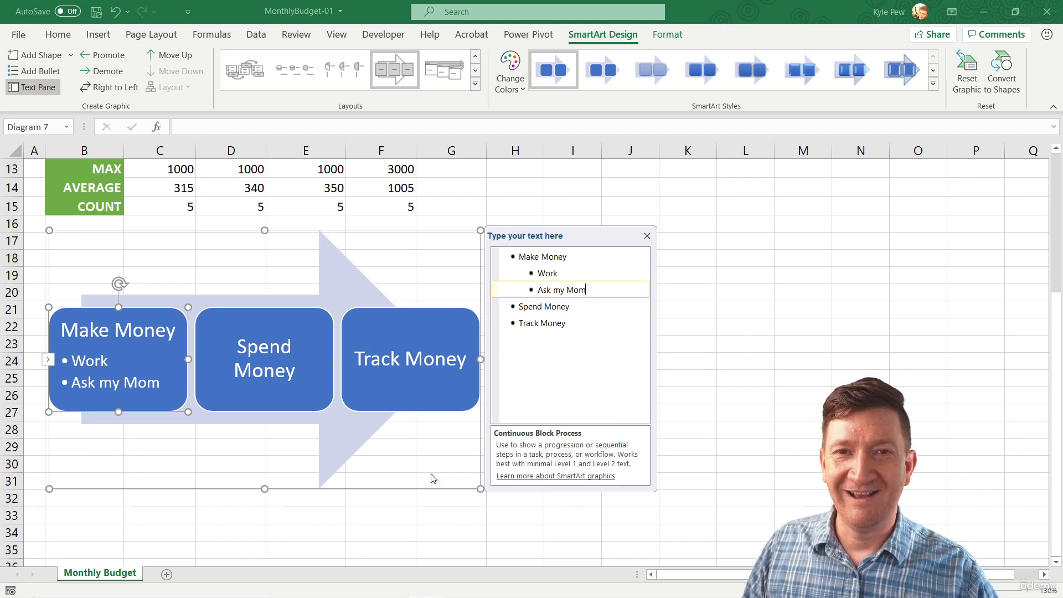
Step: Add two indented sub-bullets, "Bills" and "Play", beneath Spend Money in the SmartArt text list
left_click(594, 304)
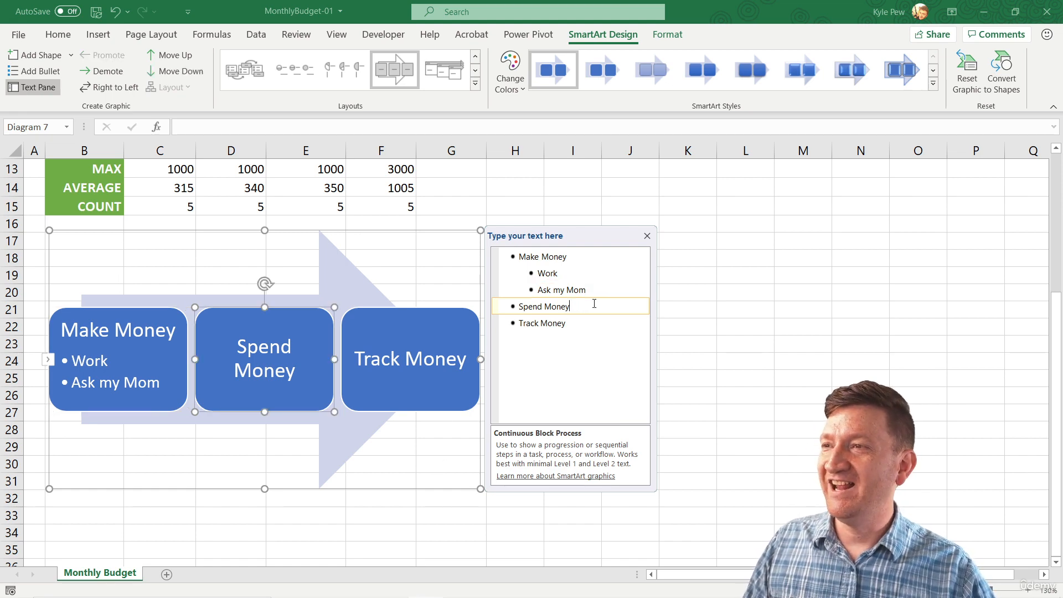
key("Return")
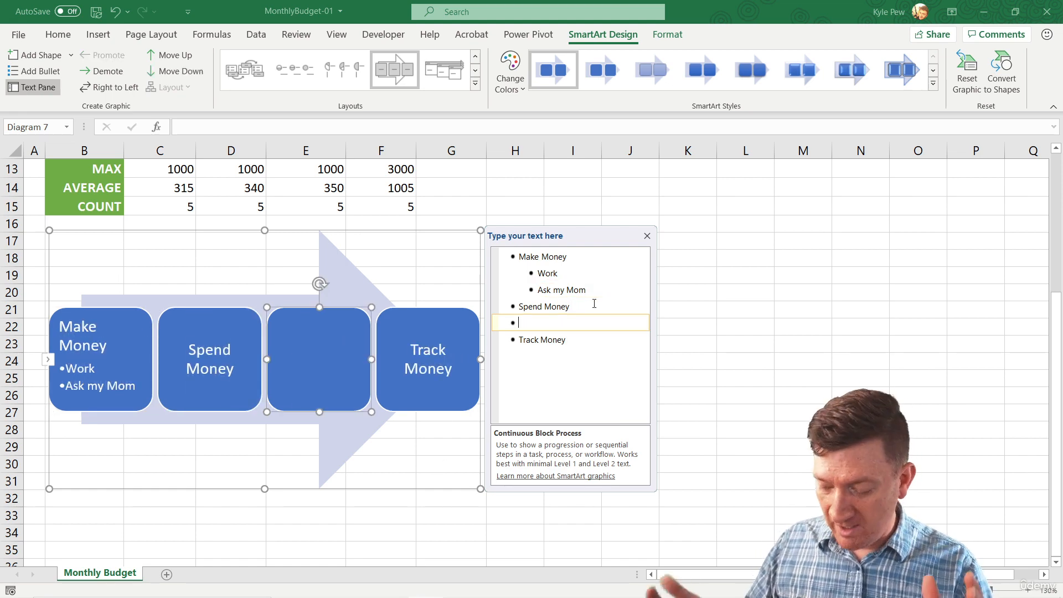
key("Tab")
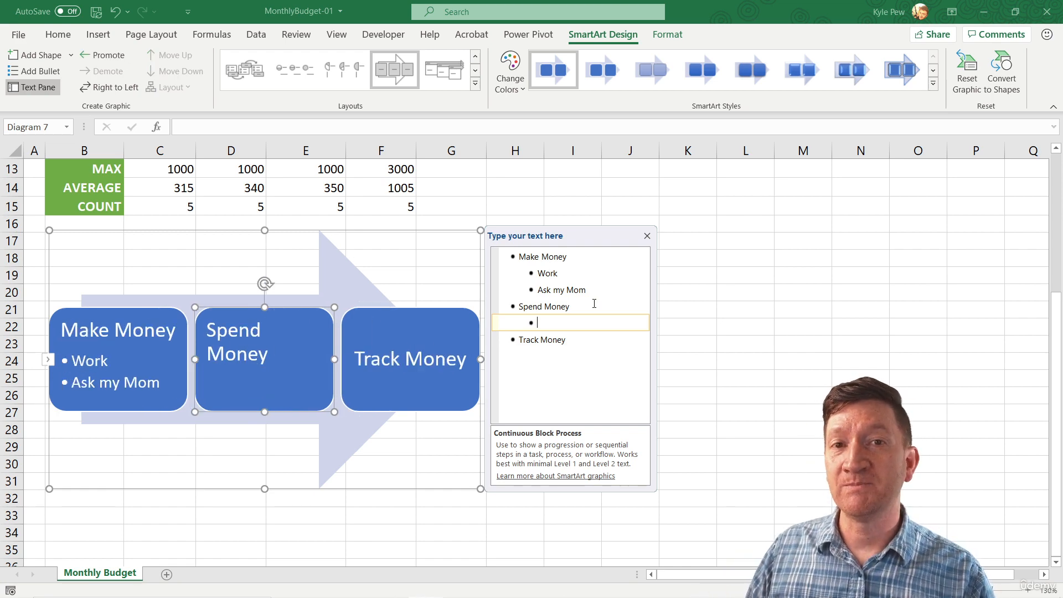
type("Bills")
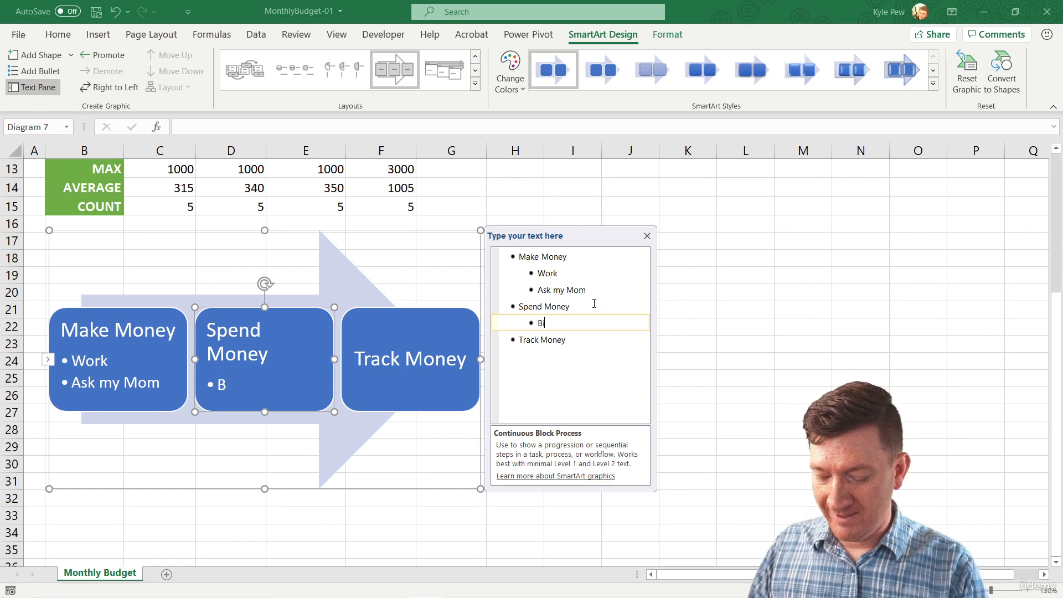
key("Return")
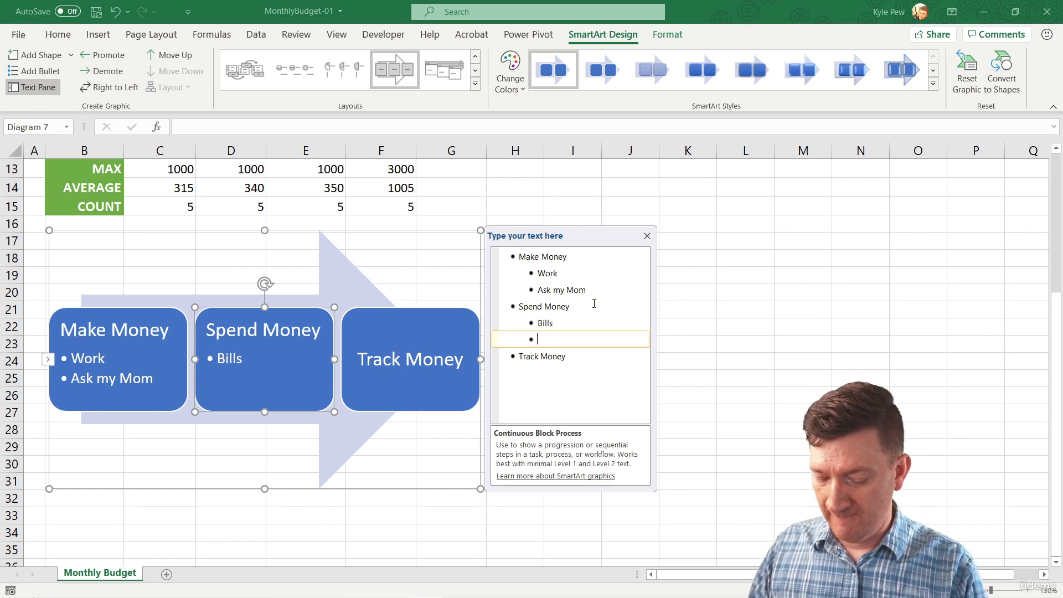
type("Play")
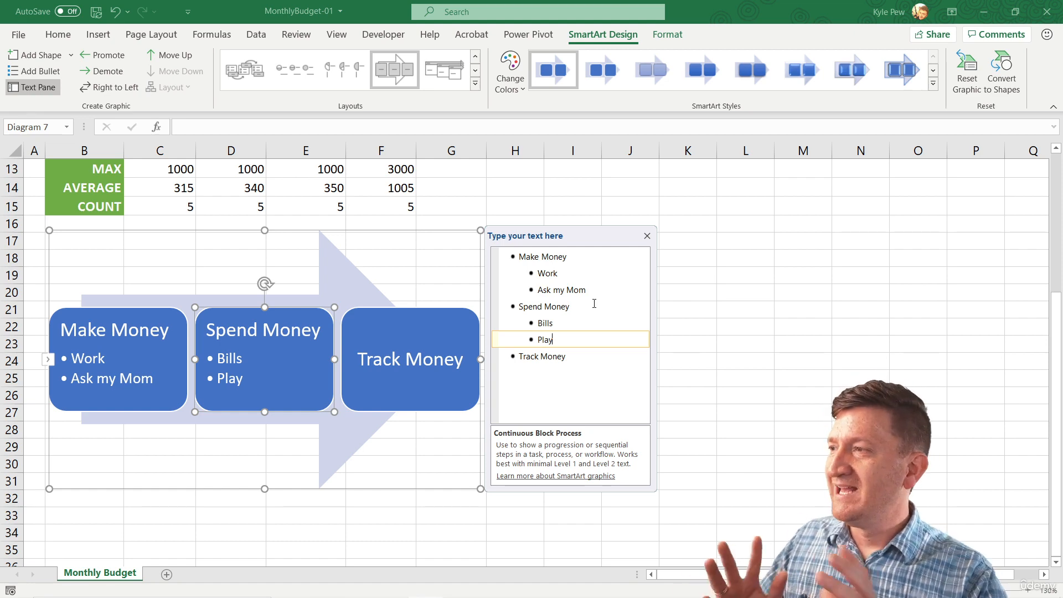
Step: Show the SmartArt's shape formatting options and select the background arrow followed by the Track Money block
left_click(667, 34)
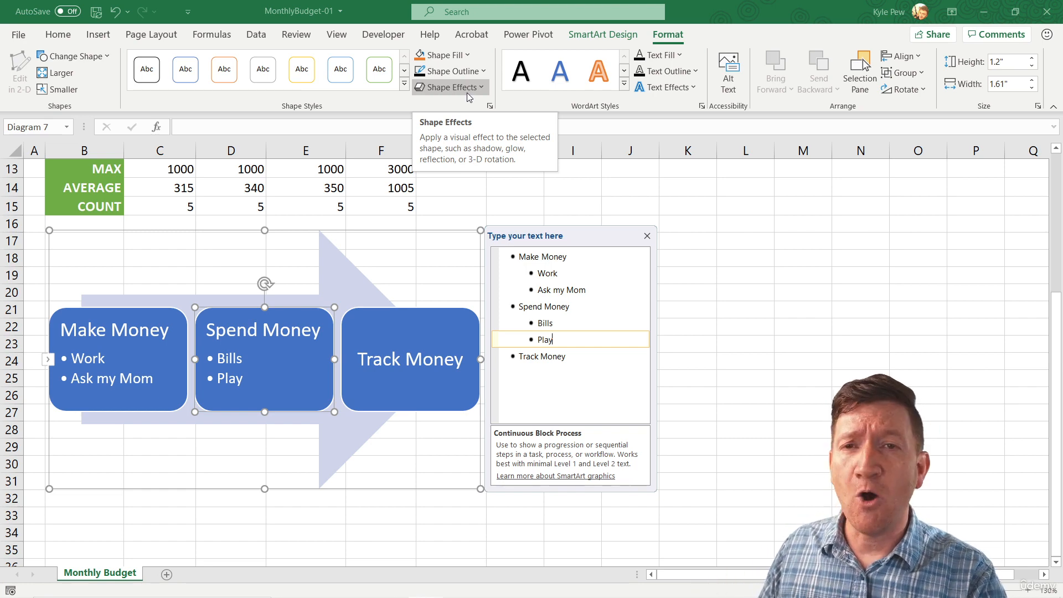
left_click(332, 264)
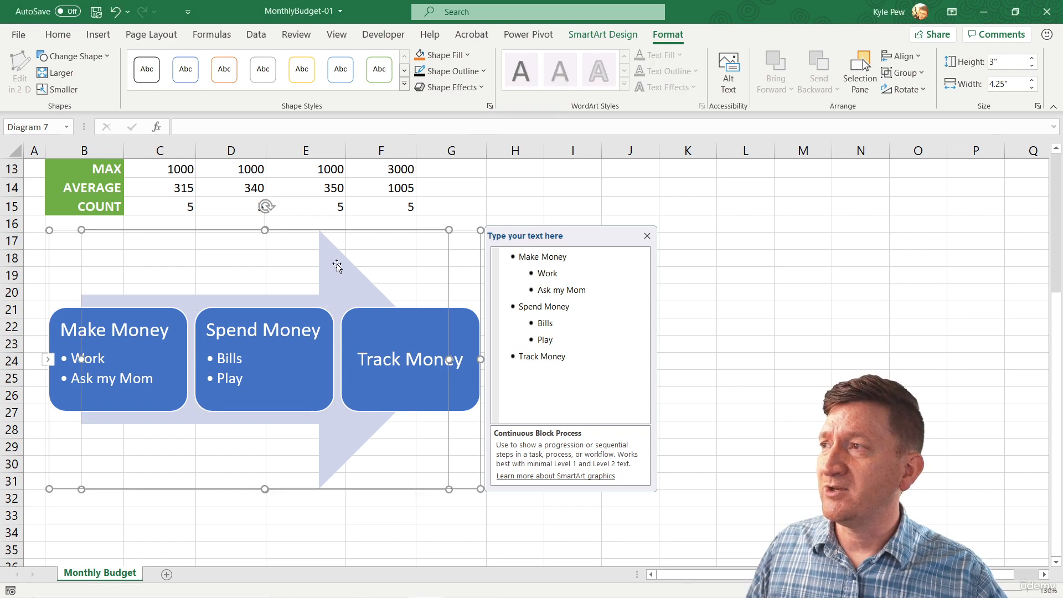
left_click(469, 316)
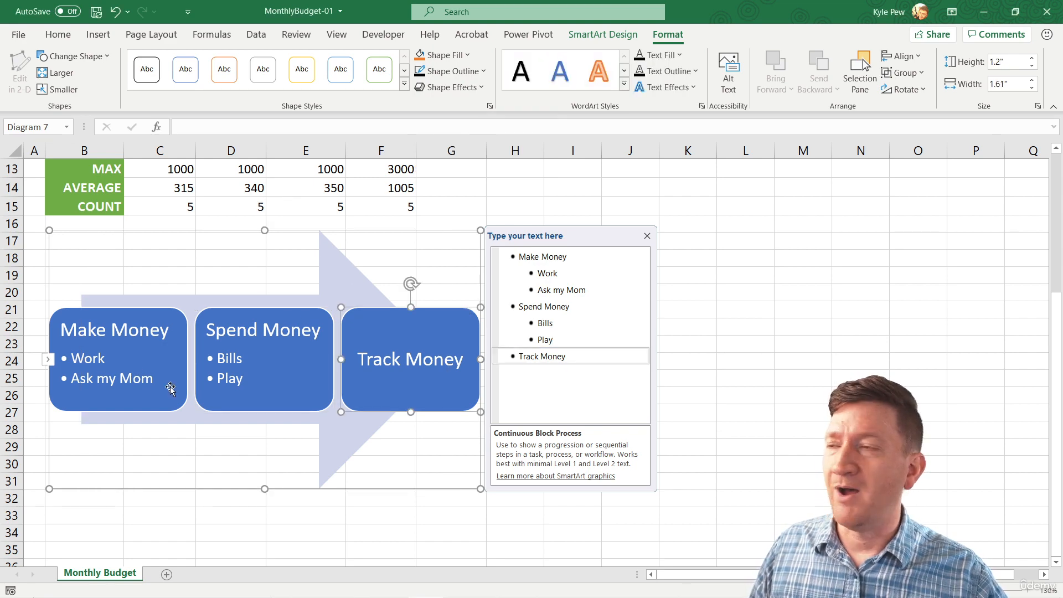